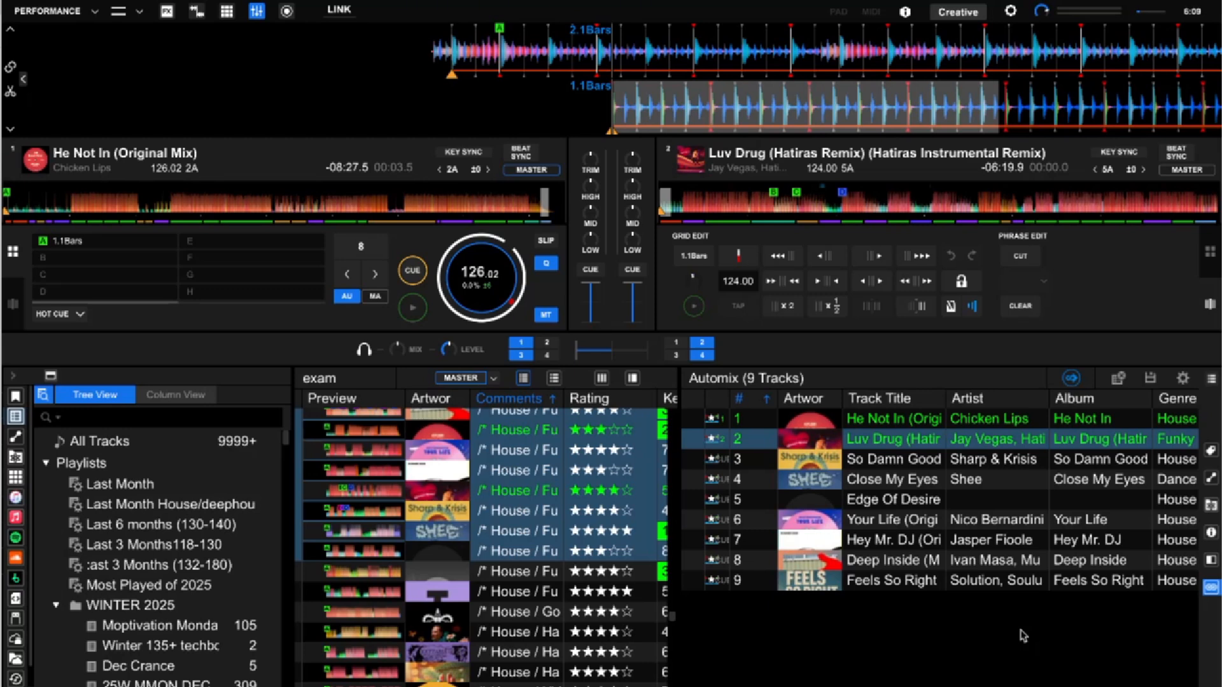
click(1024, 641)
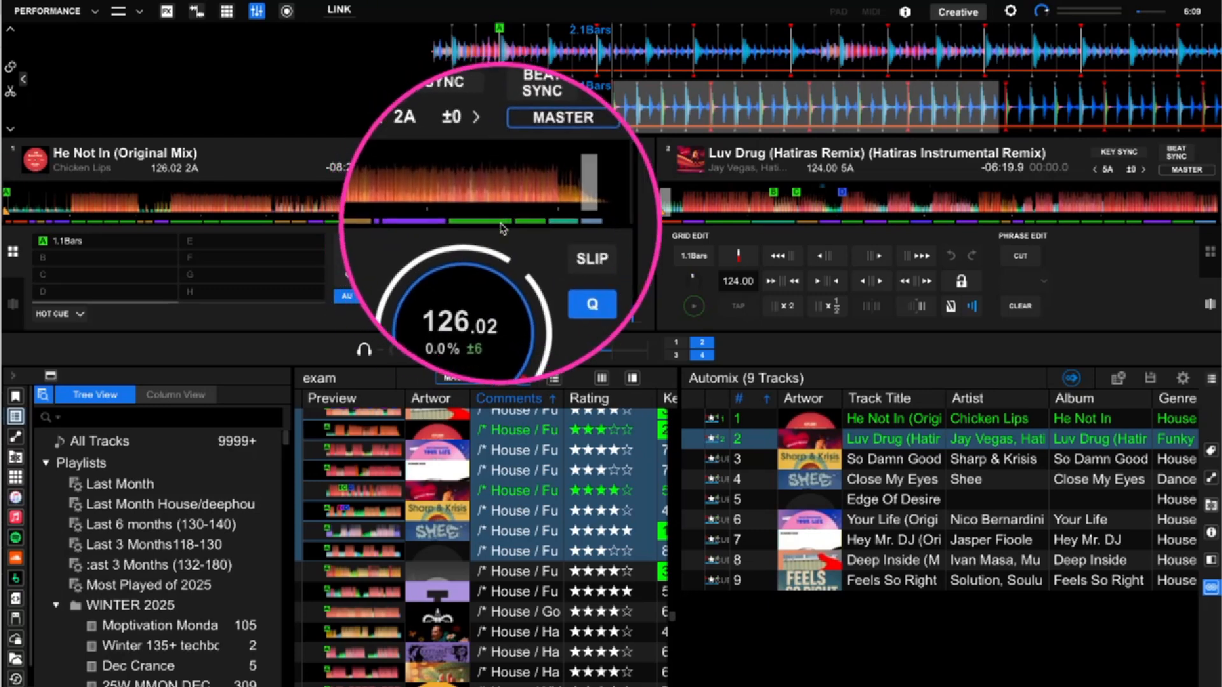
mouse_move(493, 223)
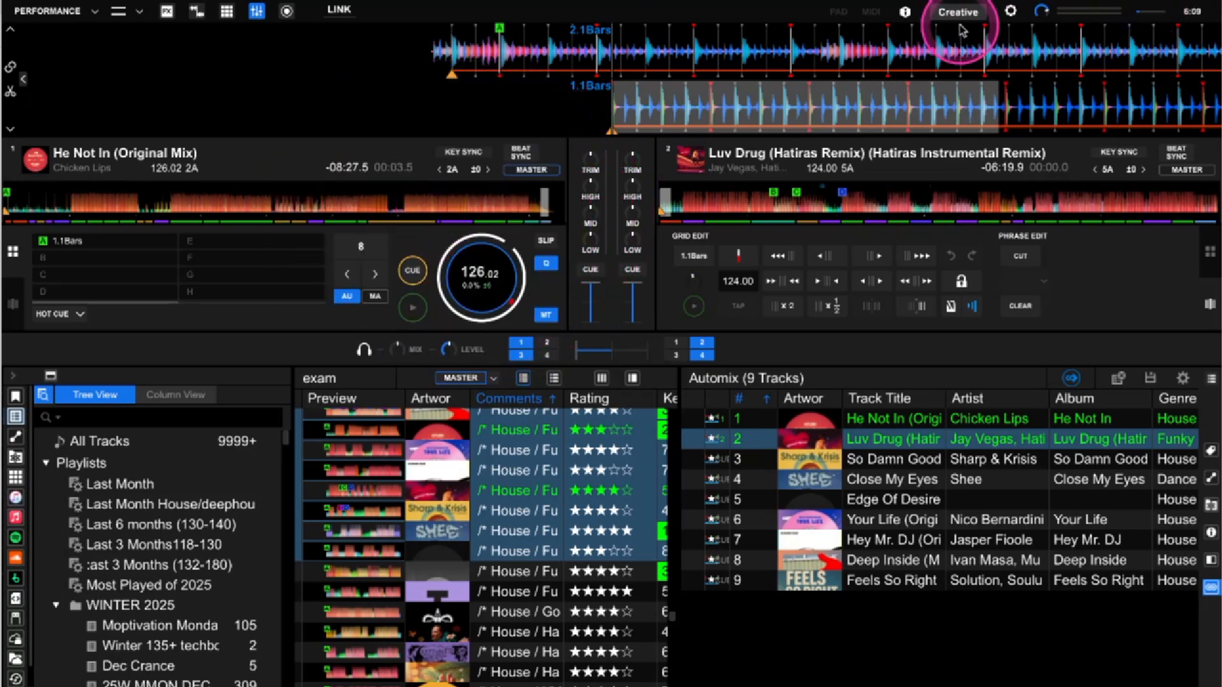
click(1012, 14)
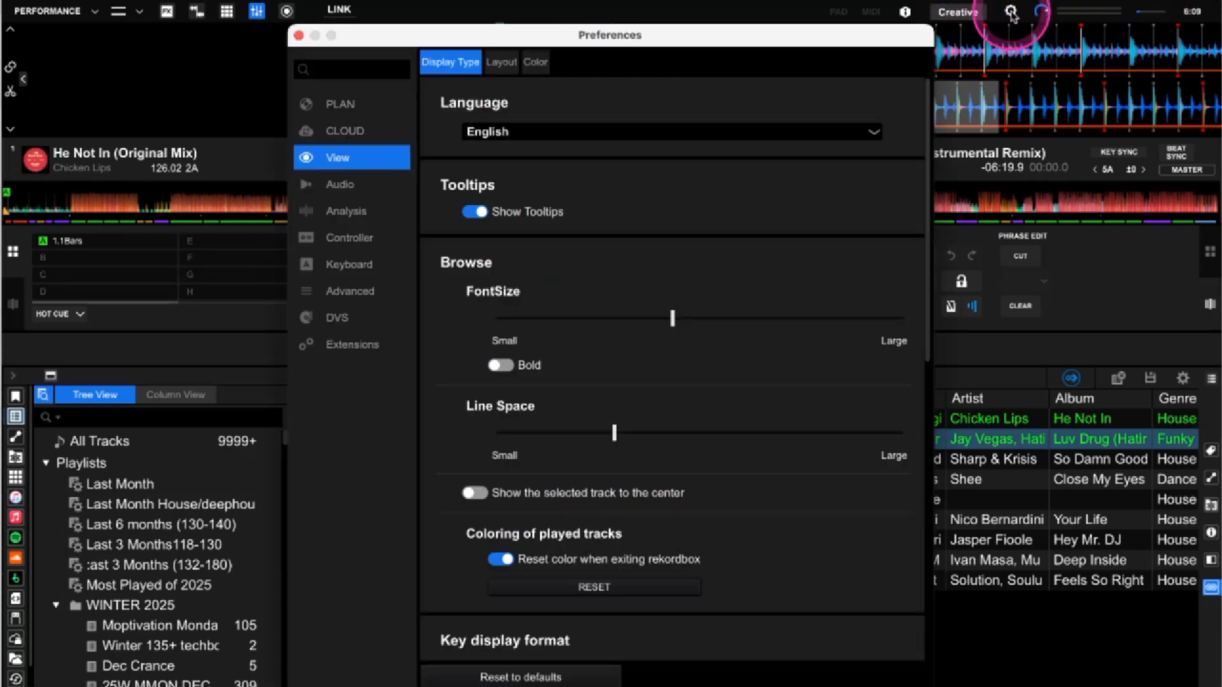
click(509, 61)
scroll(605, 196, down, 6)
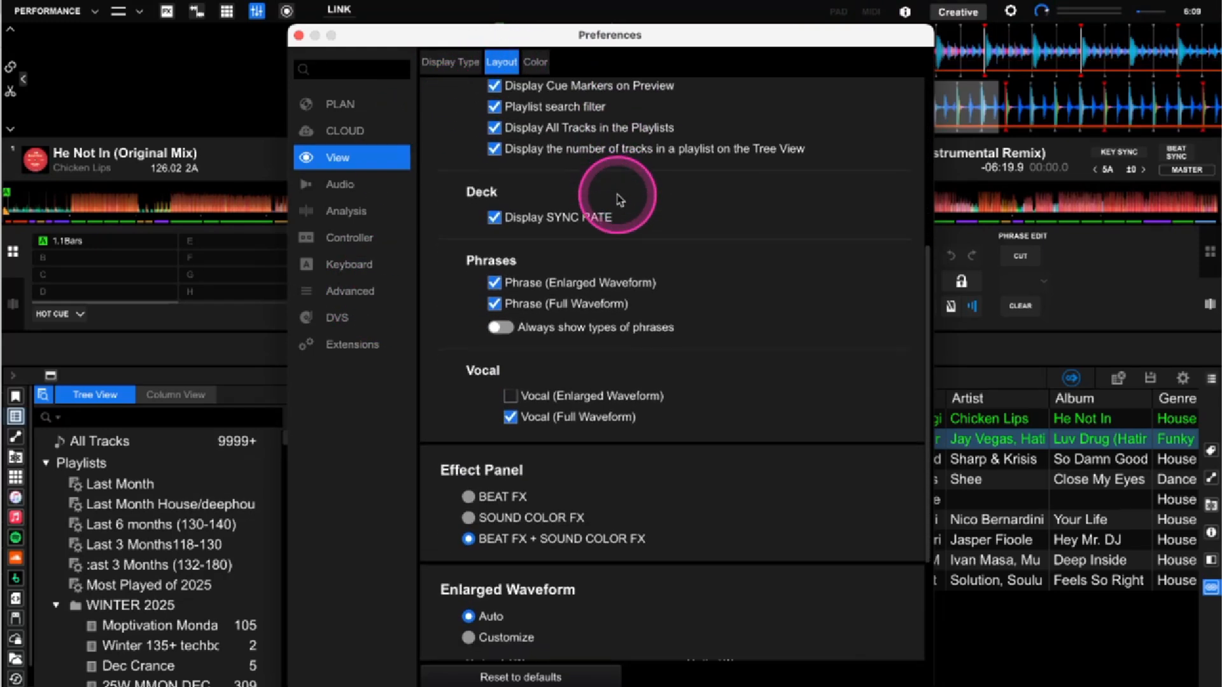
click(495, 272)
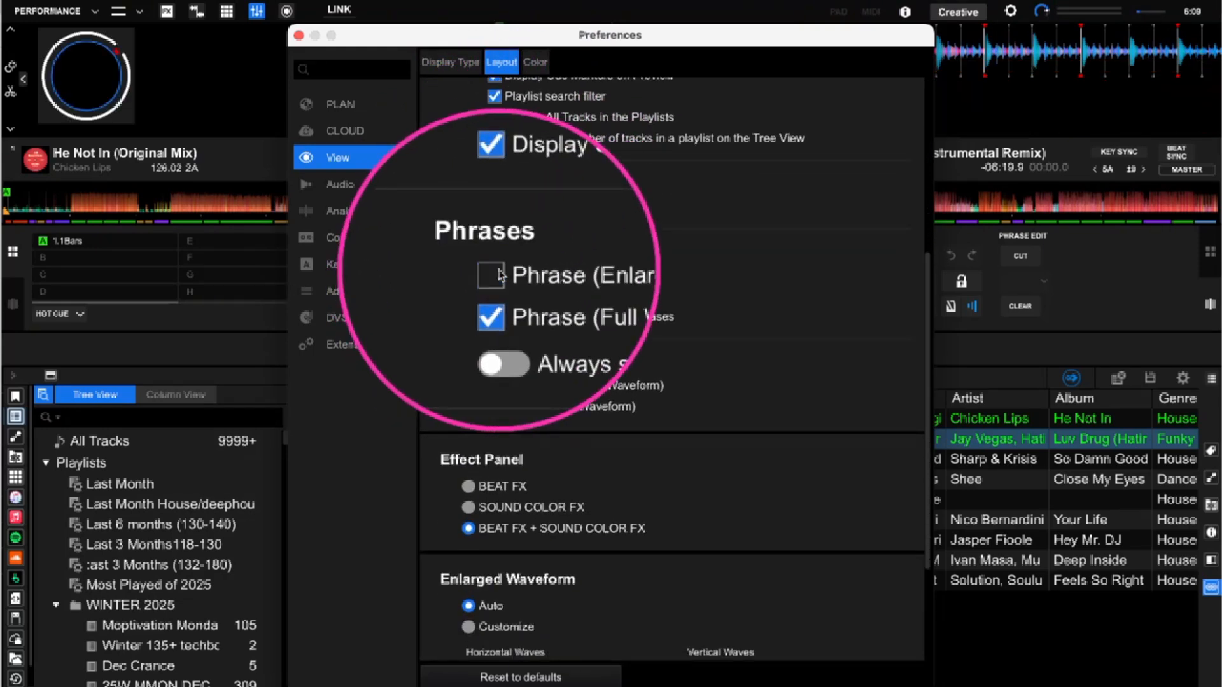
click(496, 296)
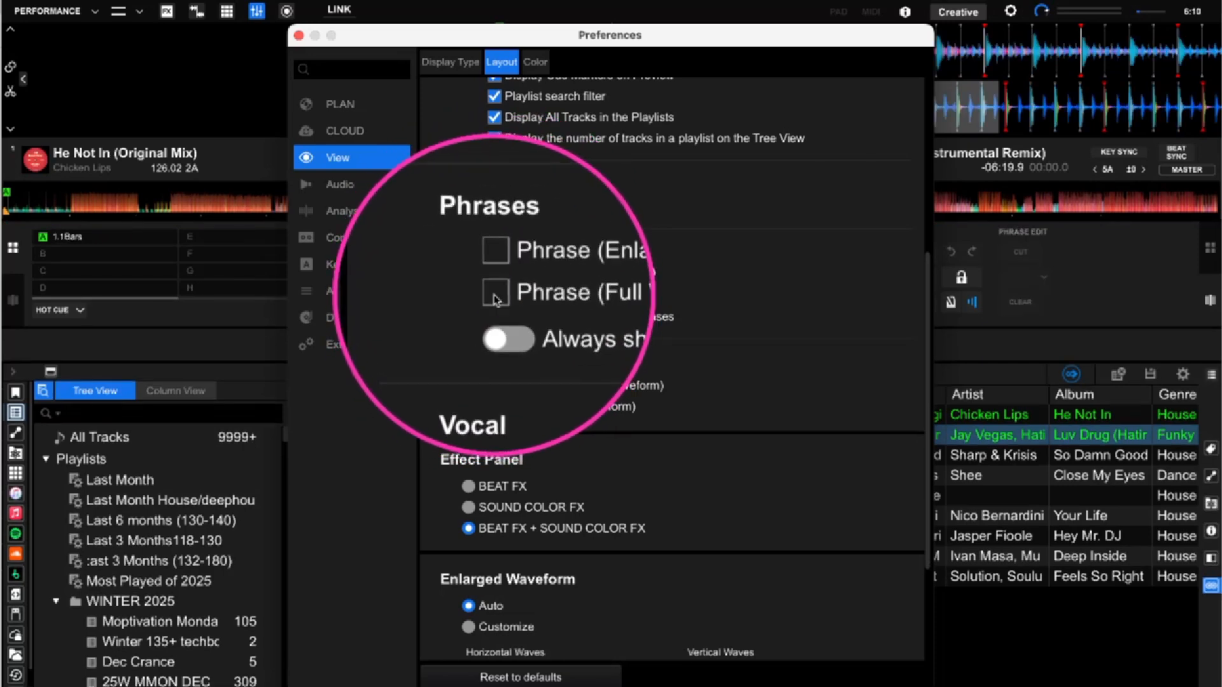
click(496, 297)
click(495, 273)
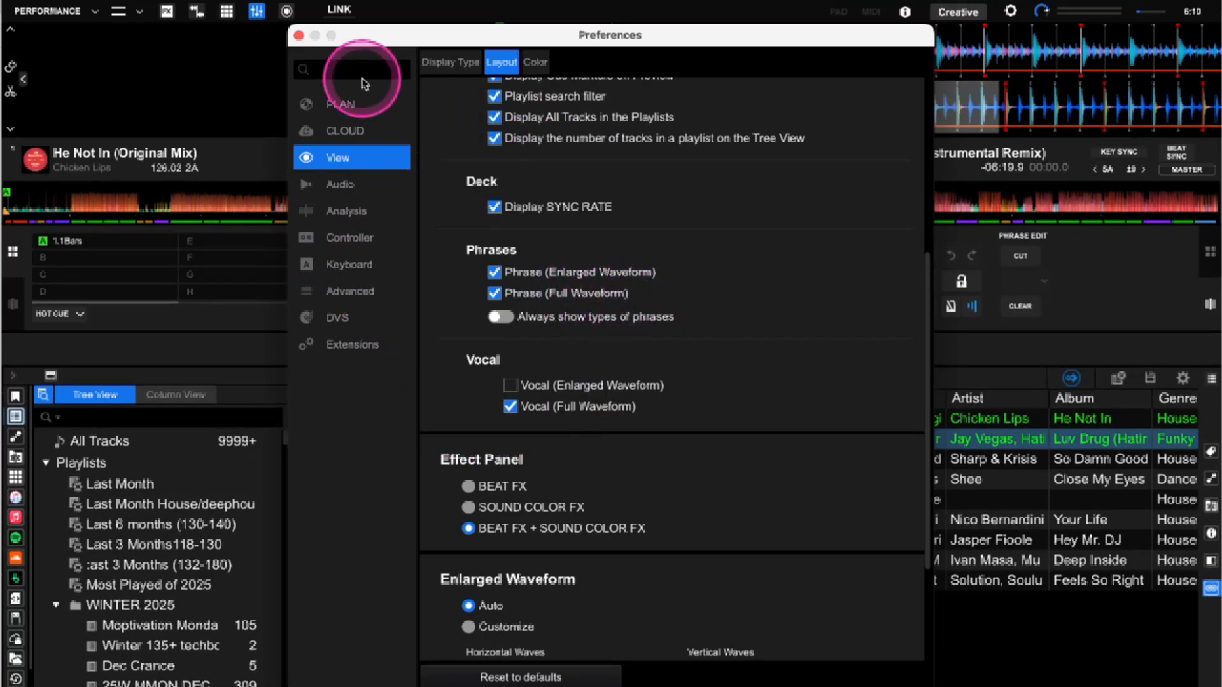
click(297, 36)
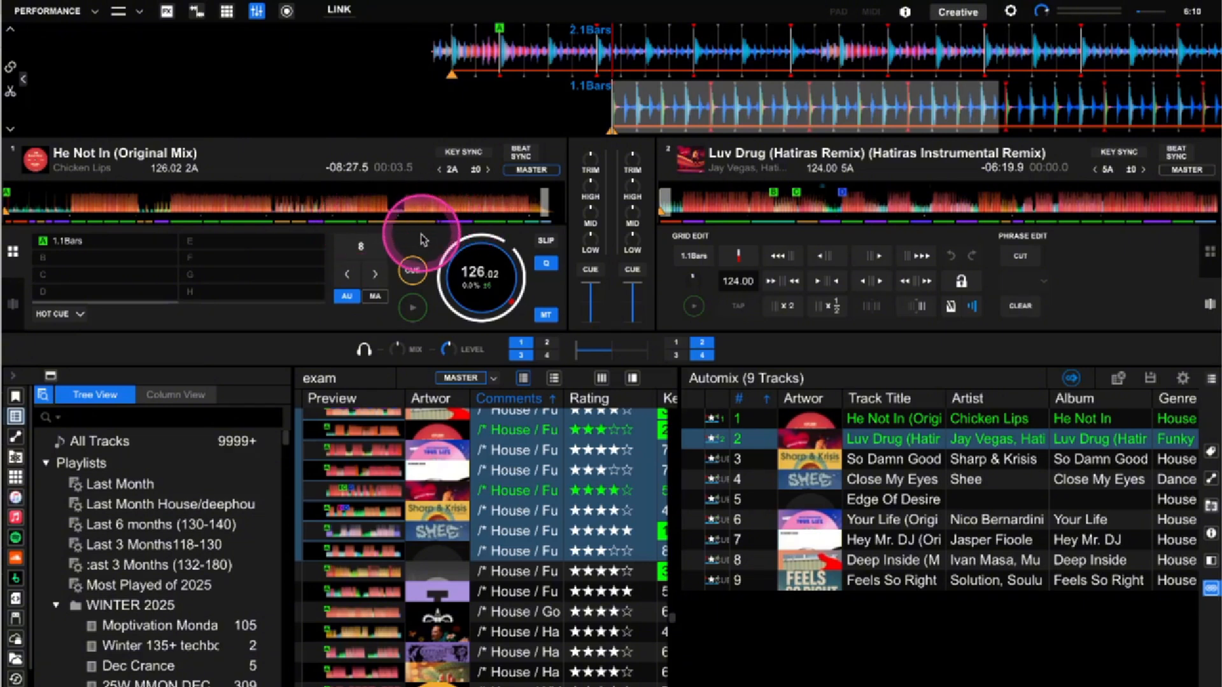
Replace hot cue A on He Not In with one at 00:00, then open deck 1 grid editing
mouse_move(492, 275)
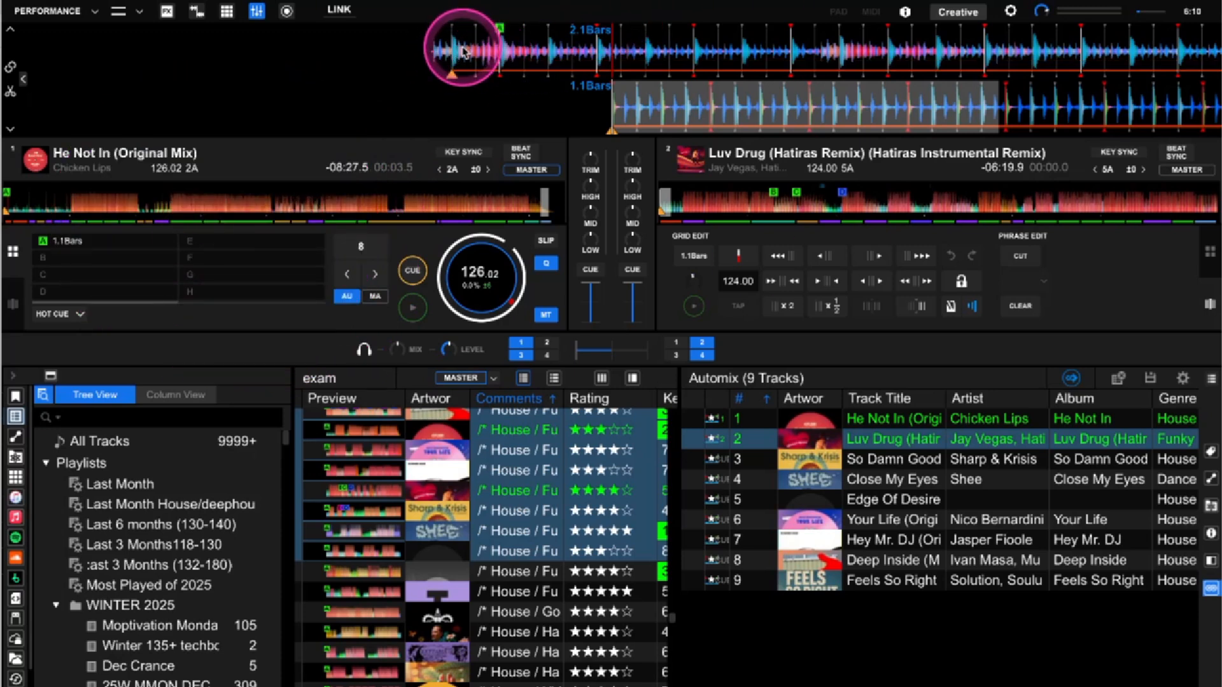
drag(465, 54, 625, 55)
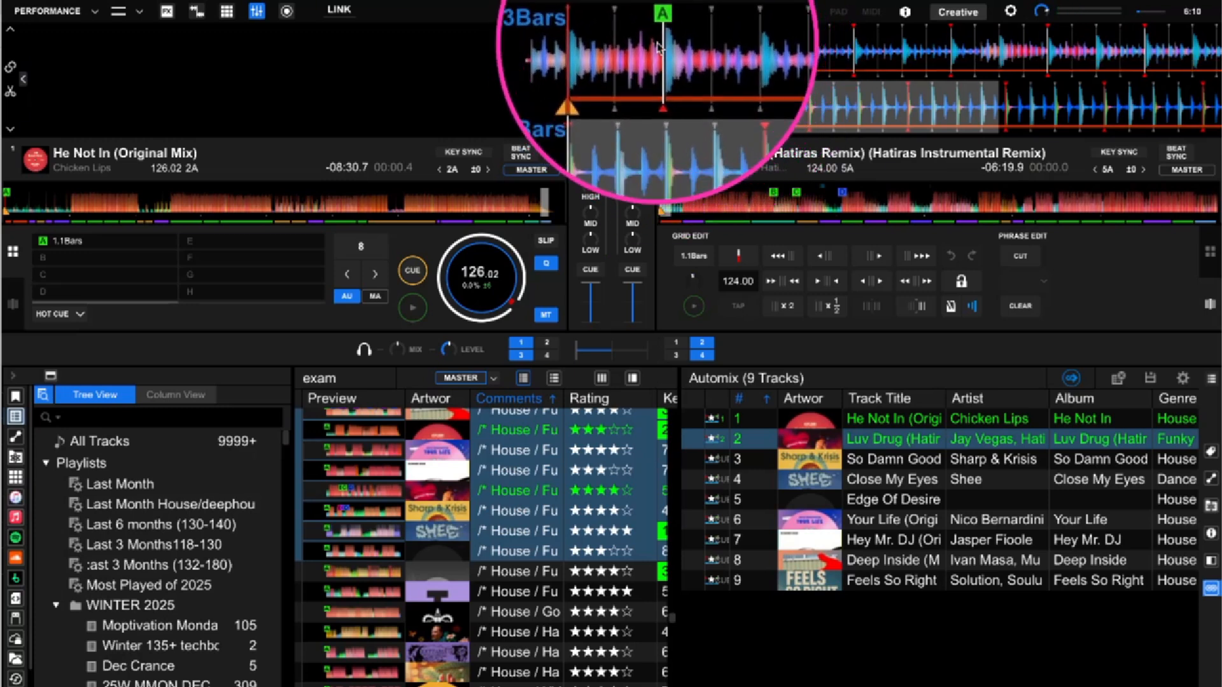
click(167, 242)
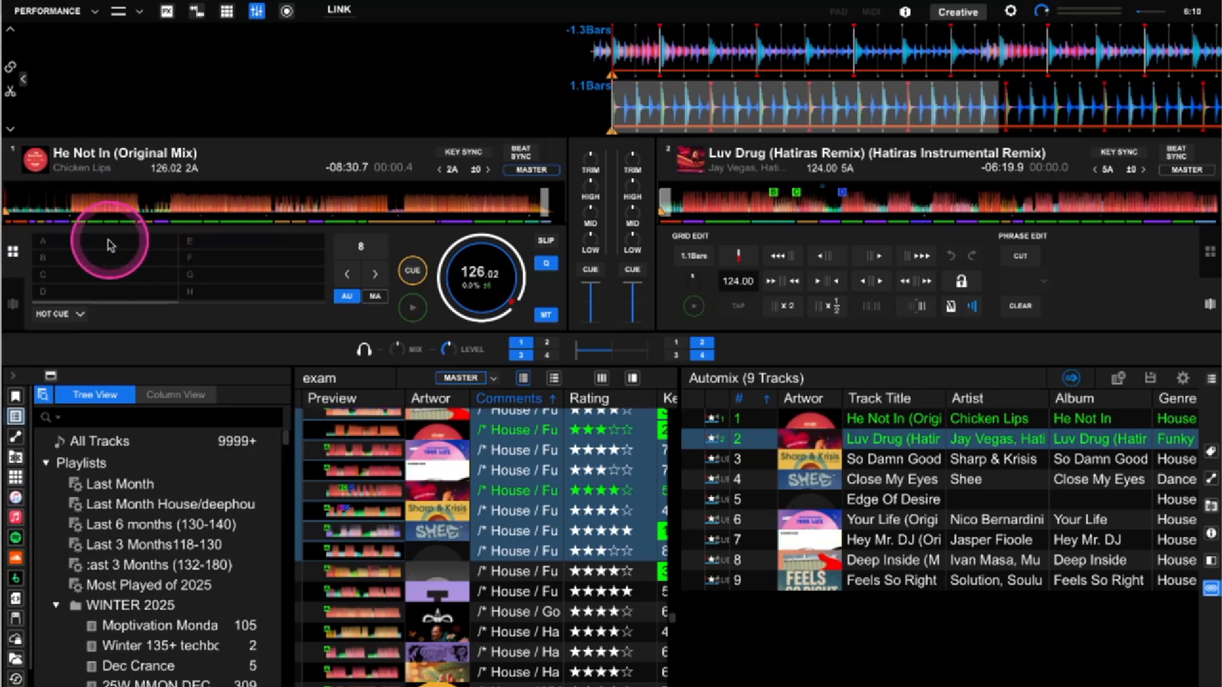
click(106, 241)
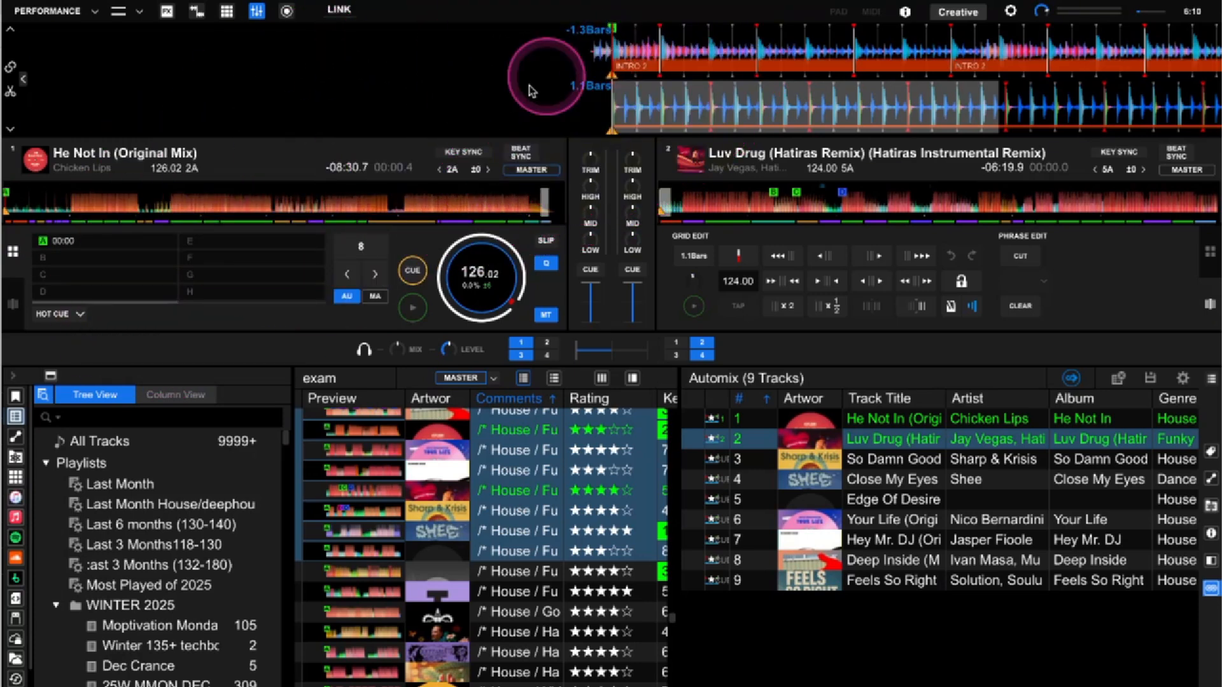
click(10, 304)
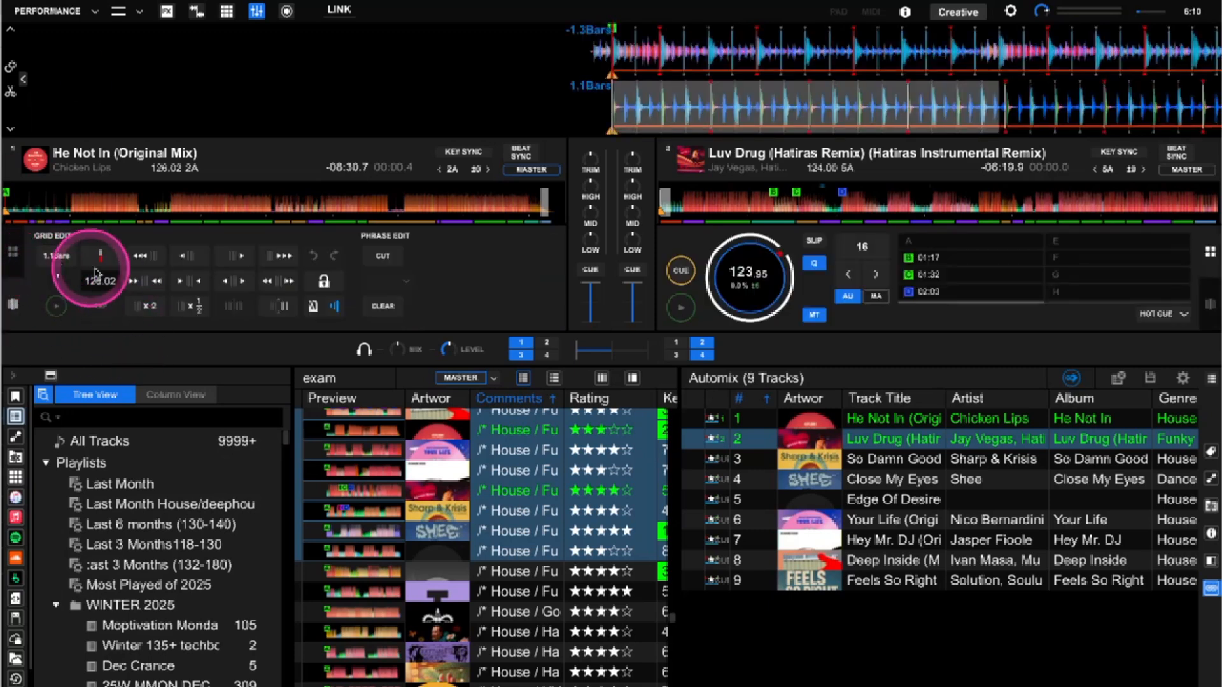
Set deck 1's first grid downbeat at the track start of He Not In
click(100, 261)
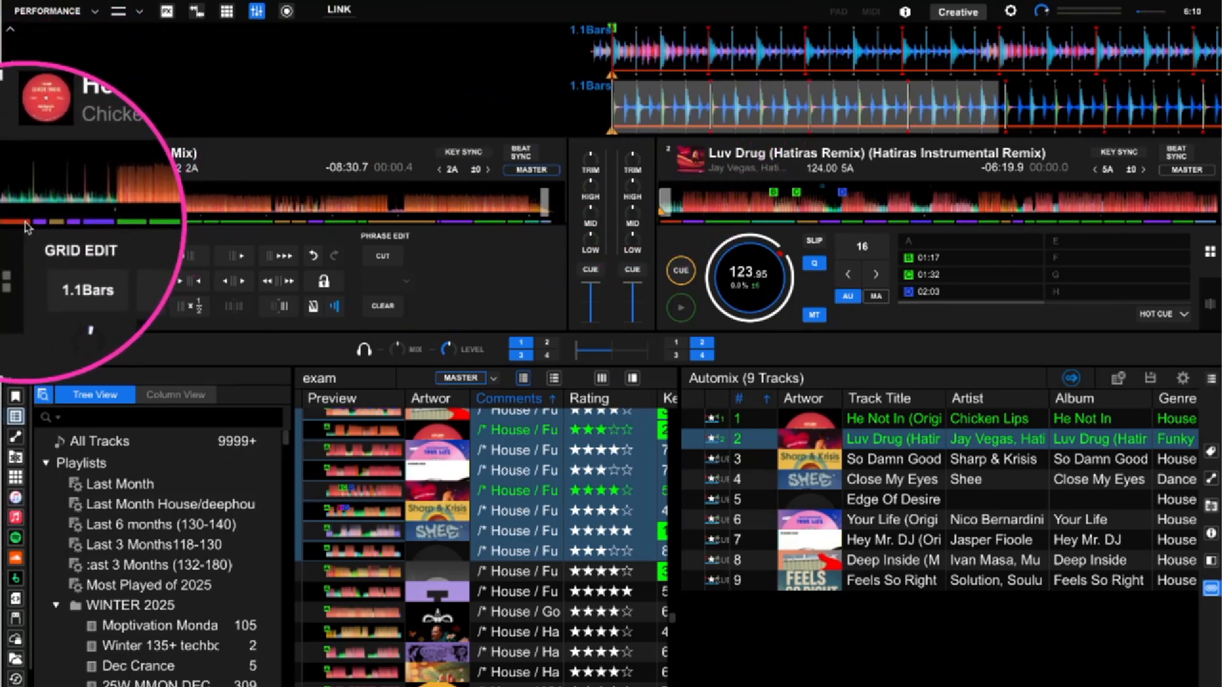
click(70, 212)
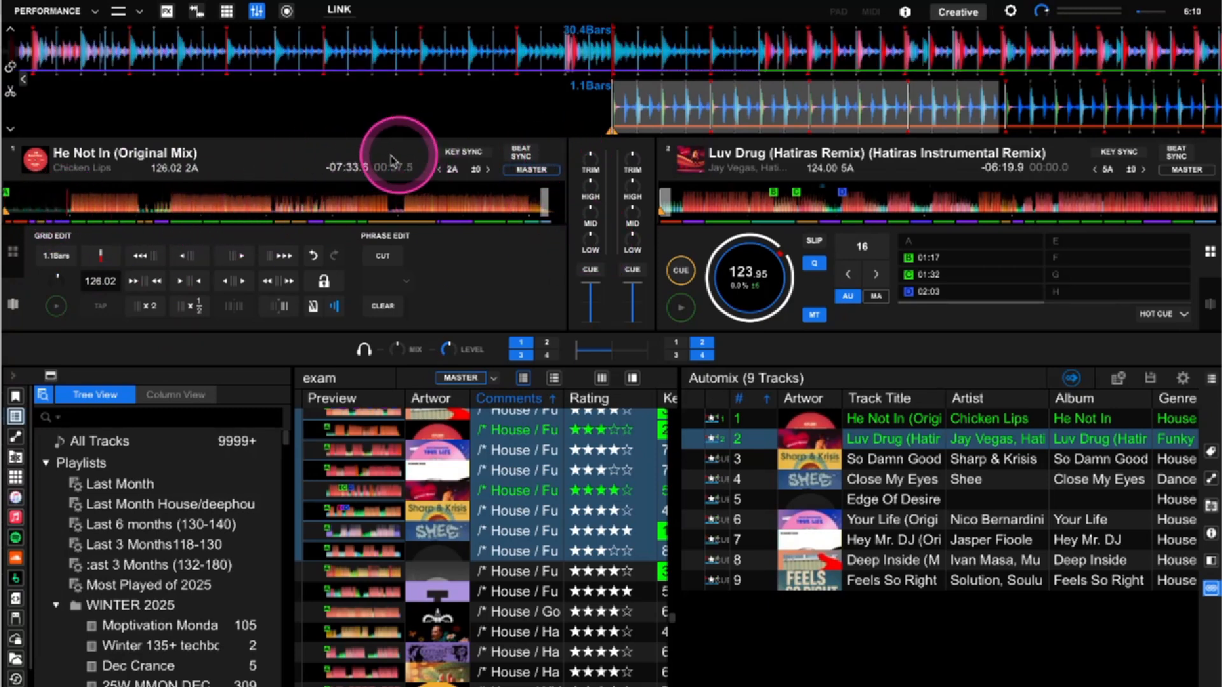
click(8, 205)
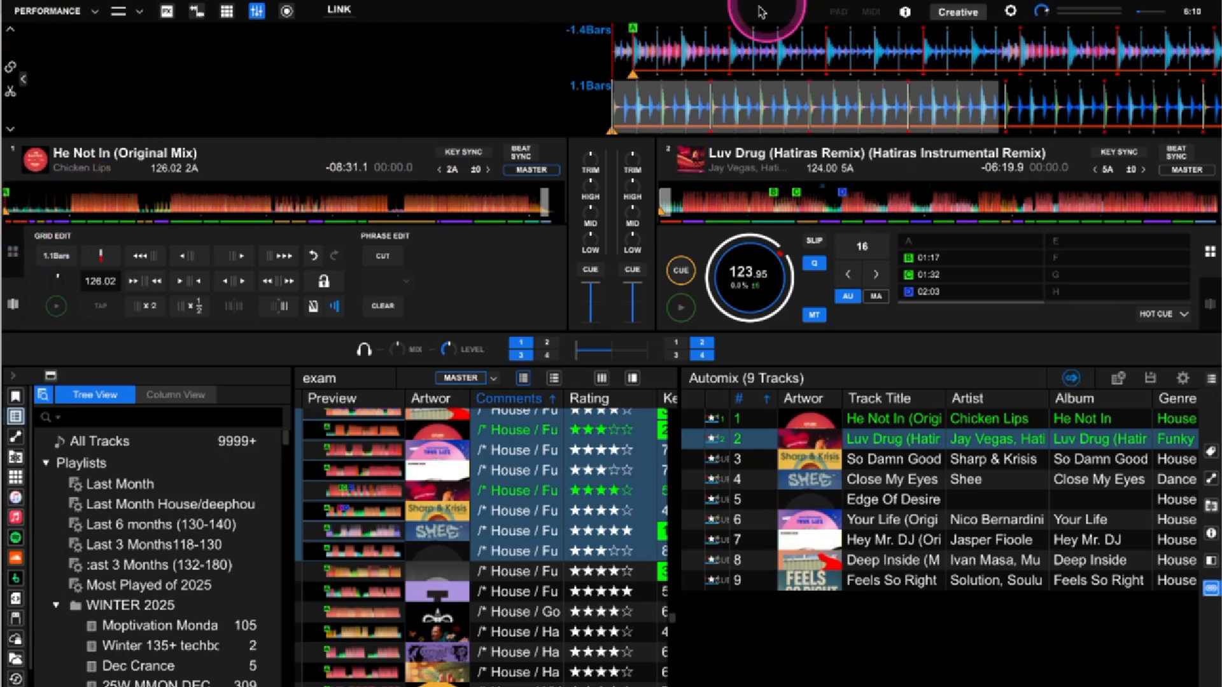
Select the INTRO 2 phrase and drag its edges to stretch it further into the track
click(652, 69)
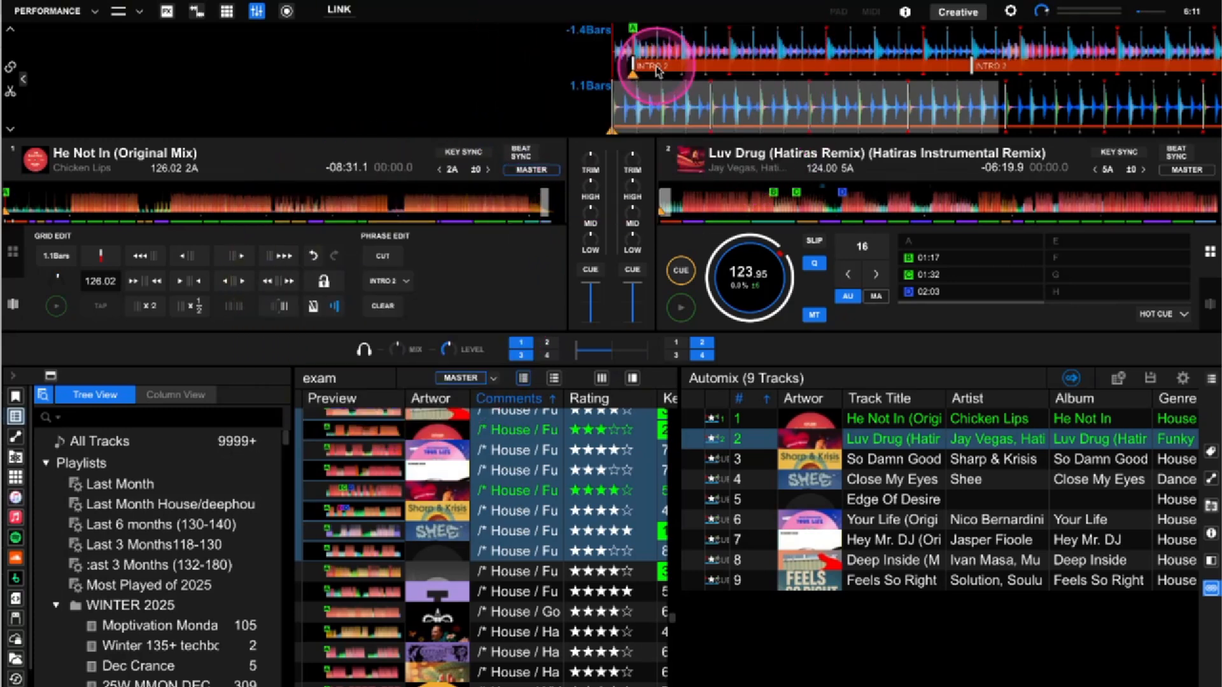
drag(634, 65, 863, 74)
drag(947, 65, 1166, 63)
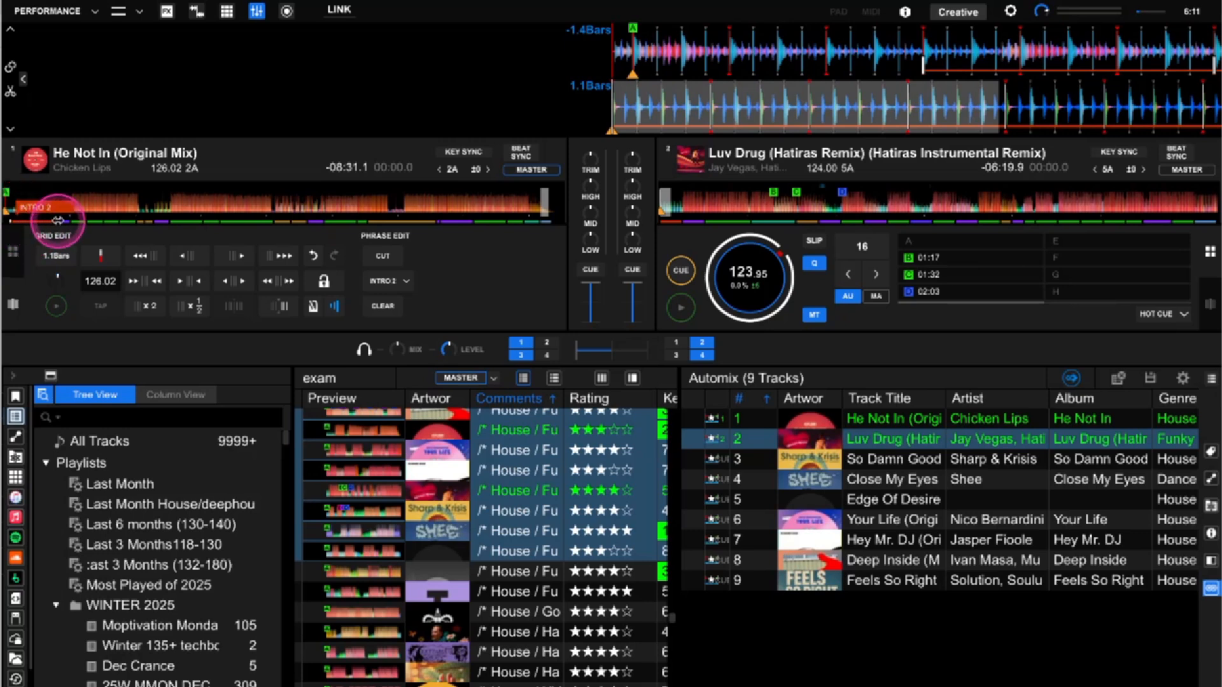
drag(62, 219, 11, 222)
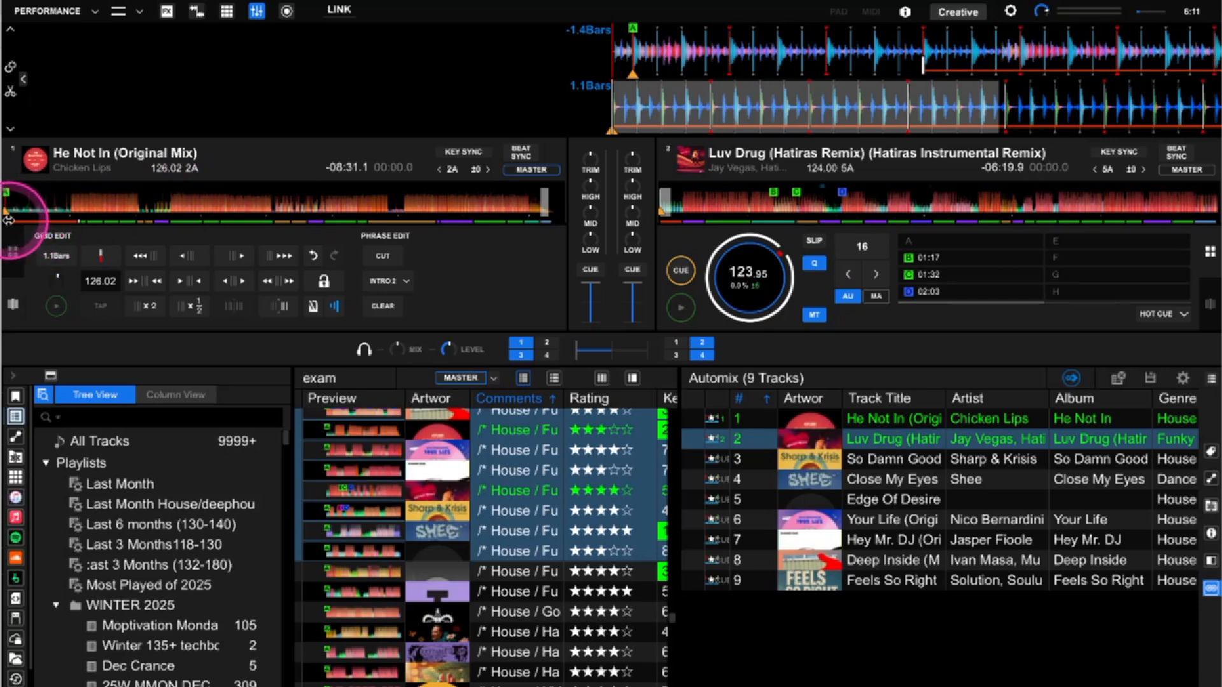
Move the INTRO 2 / CHORUS 1 boundary later on deck 1, auditioning around it
click(67, 216)
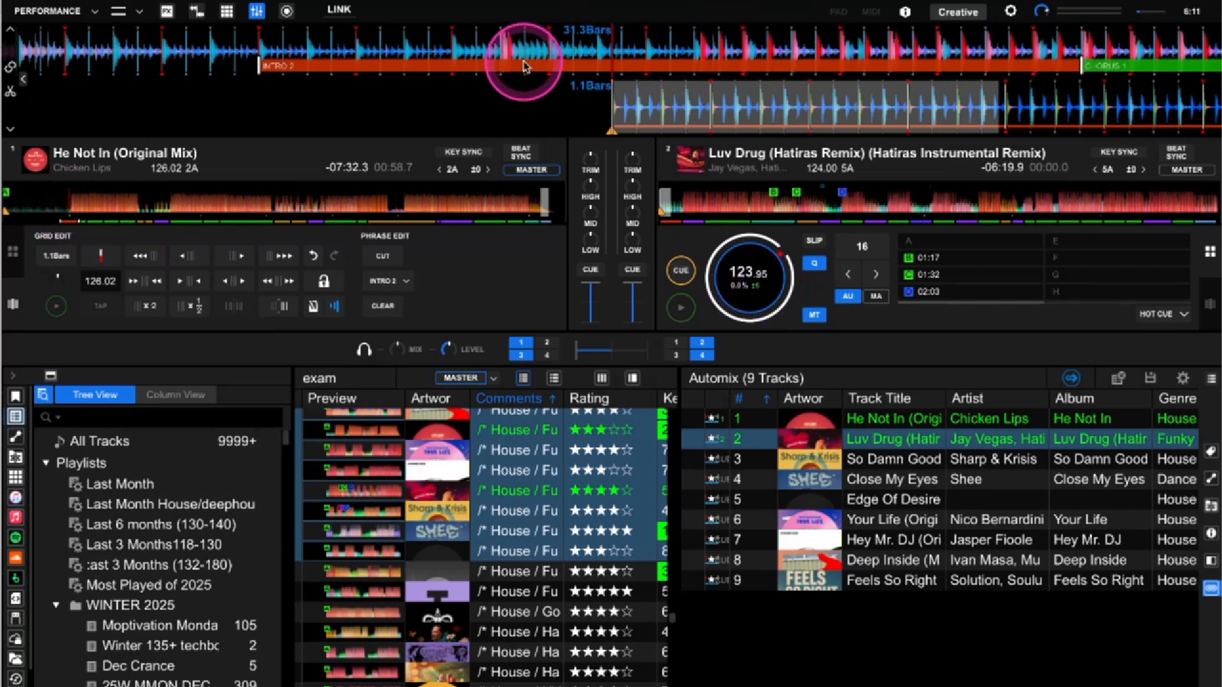
mouse_move(528, 68)
mouse_down()
mouse_move(619, 60)
mouse_move(450, 75)
mouse_move(170, 55)
mouse_move(624, 58)
mouse_up()
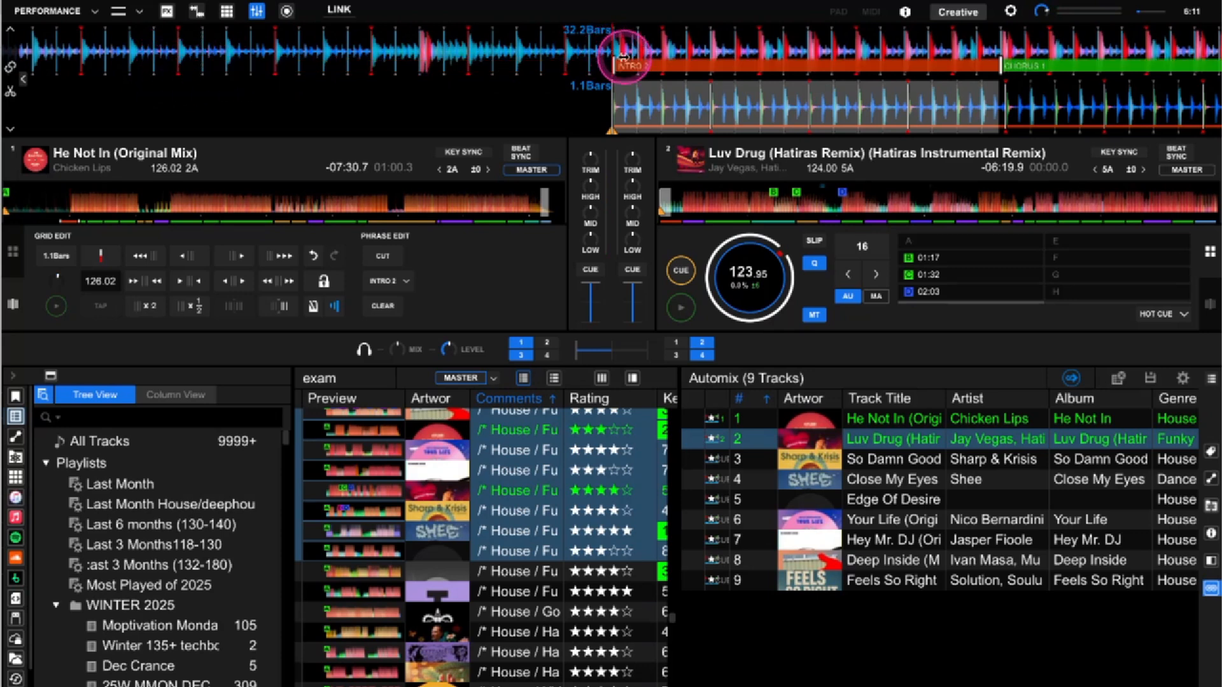
drag(1000, 65, 1196, 65)
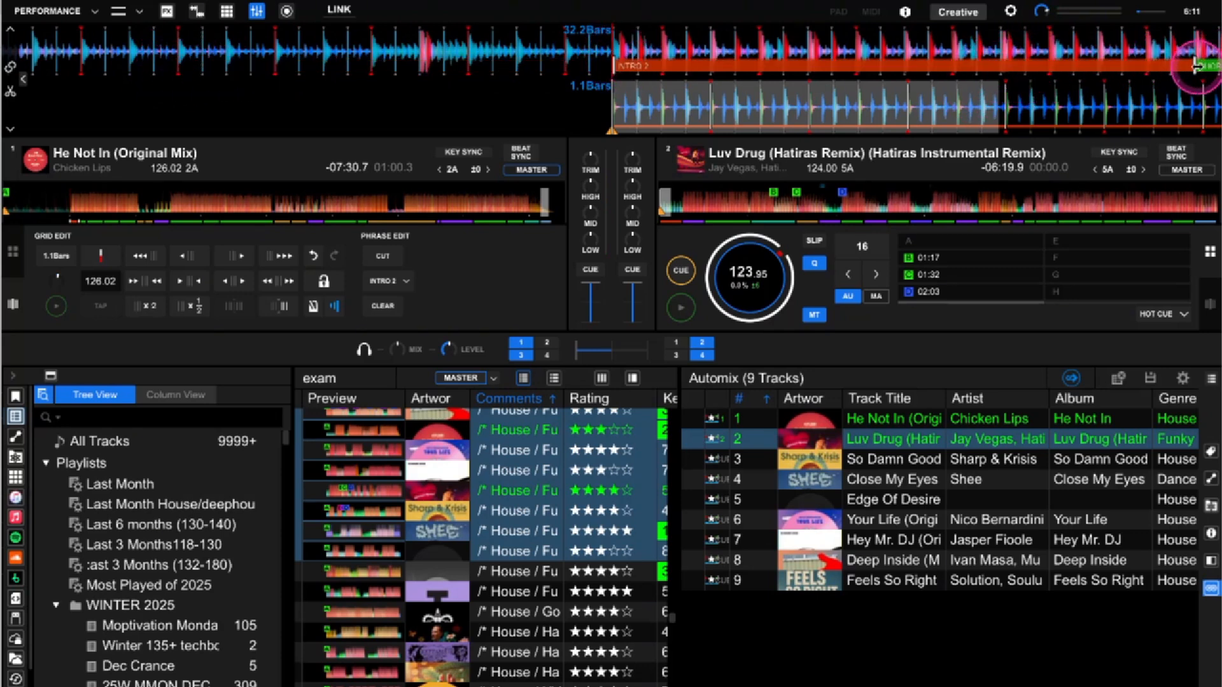
drag(882, 40, 498, 51)
drag(810, 66, 1092, 60)
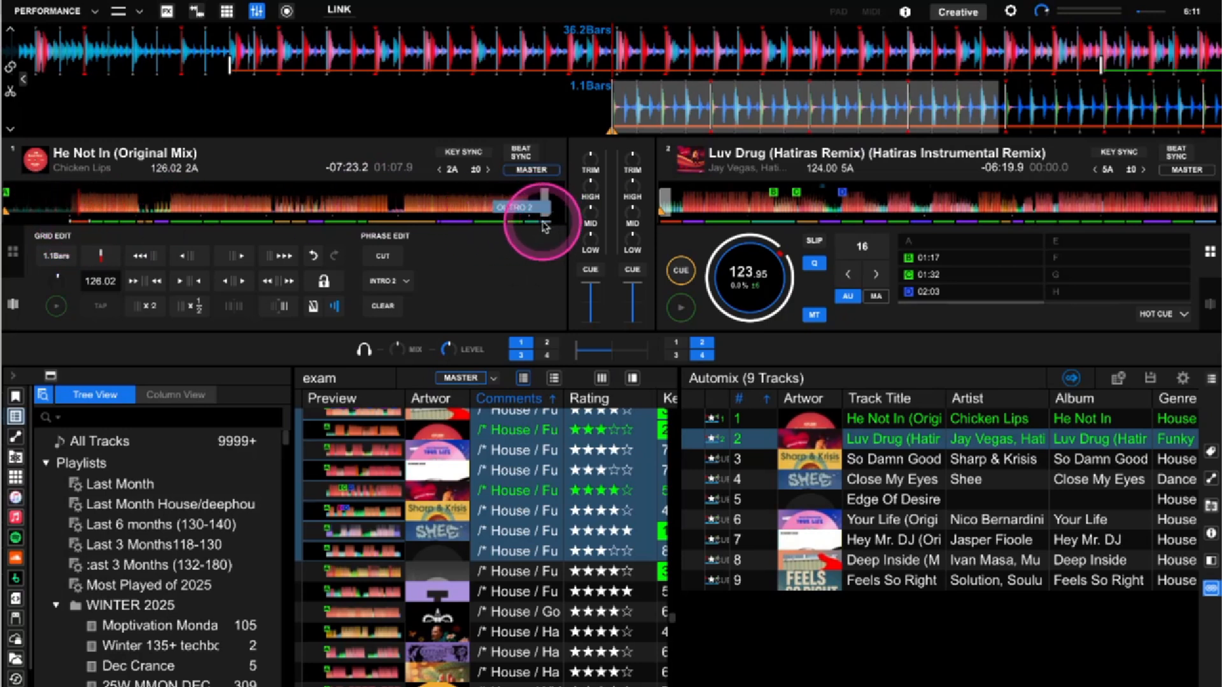
Drag the OUTRO 2 phrase's start earlier to about bar 184 and audition it
click(385, 212)
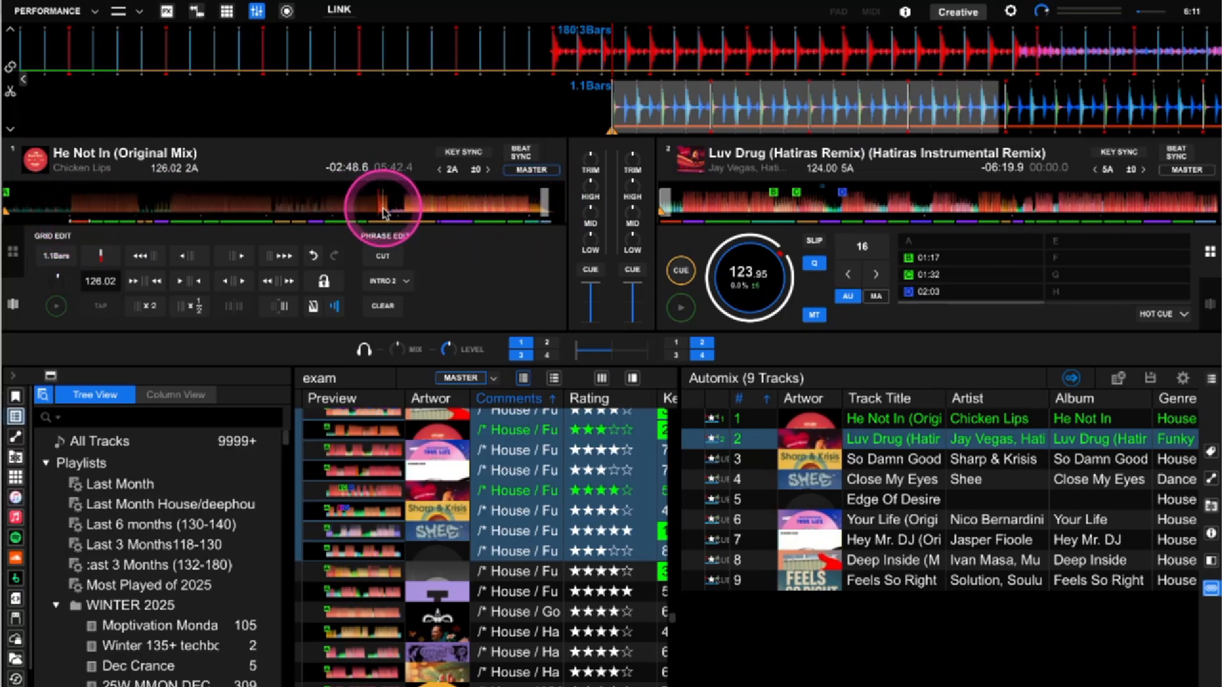
click(544, 223)
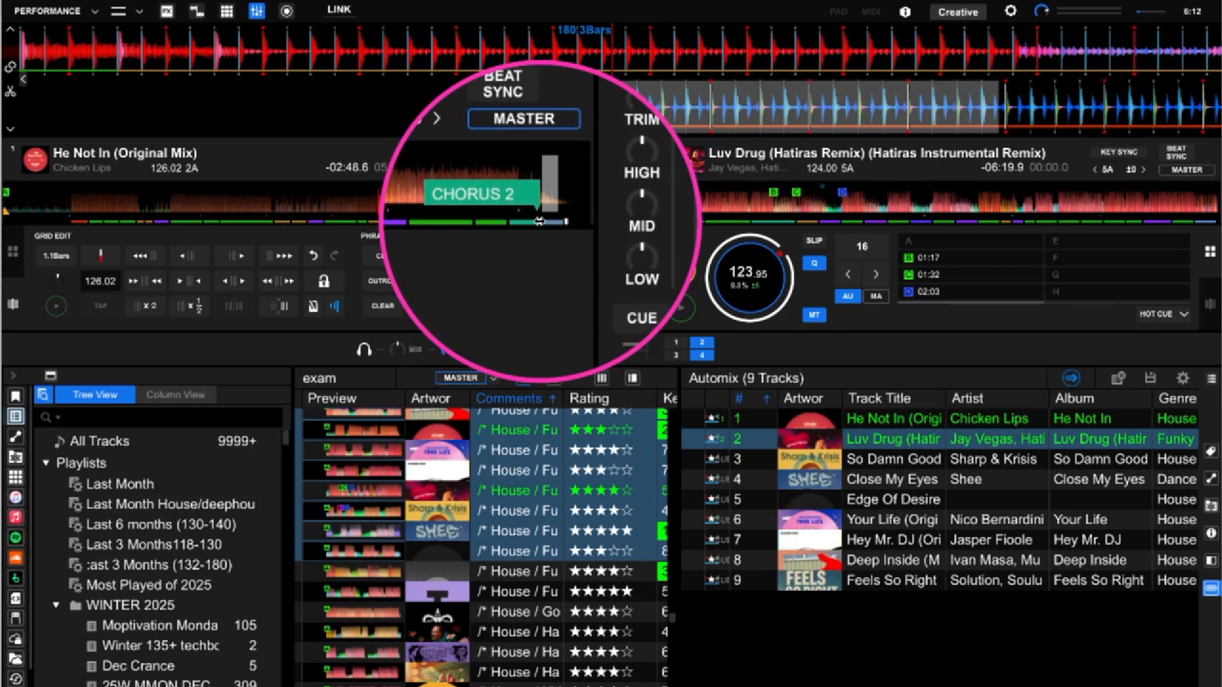
drag(539, 222, 386, 221)
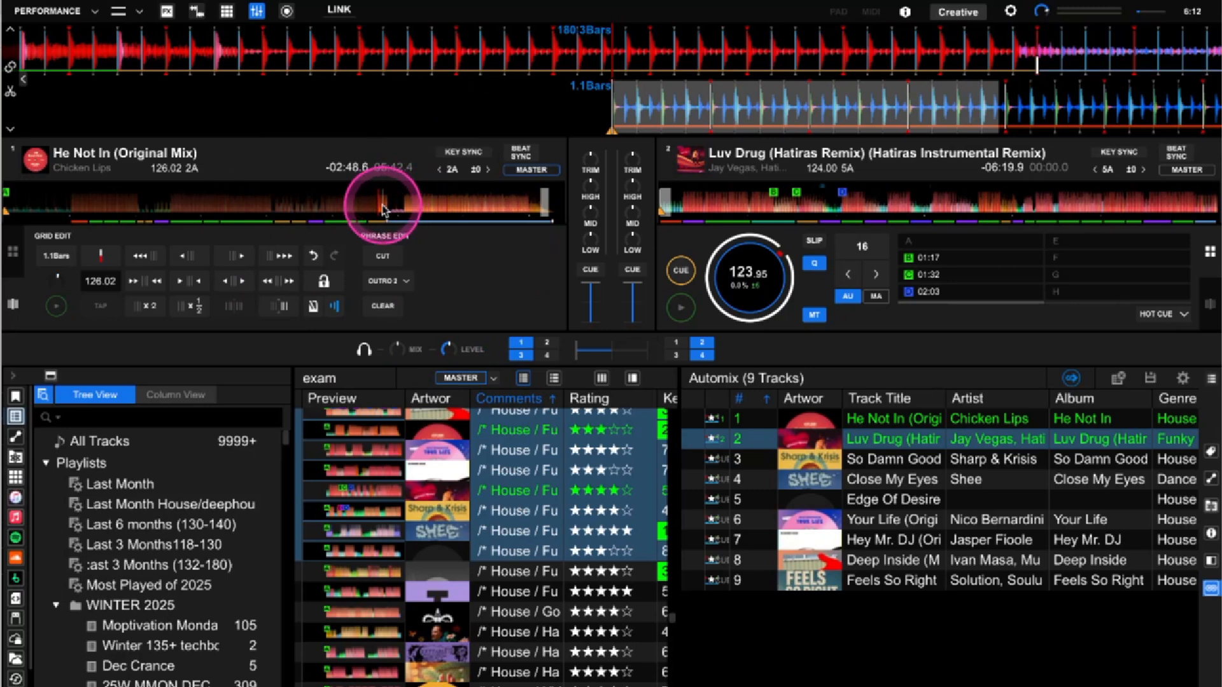
click(384, 210)
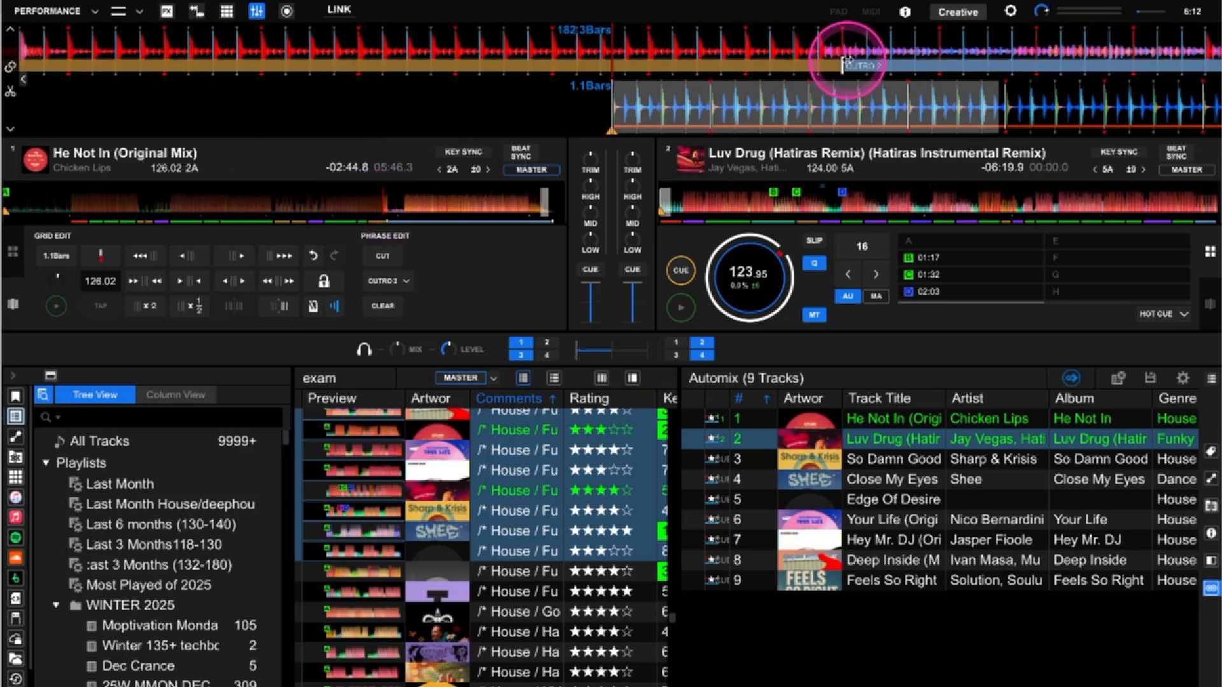
drag(809, 41, 665, 68)
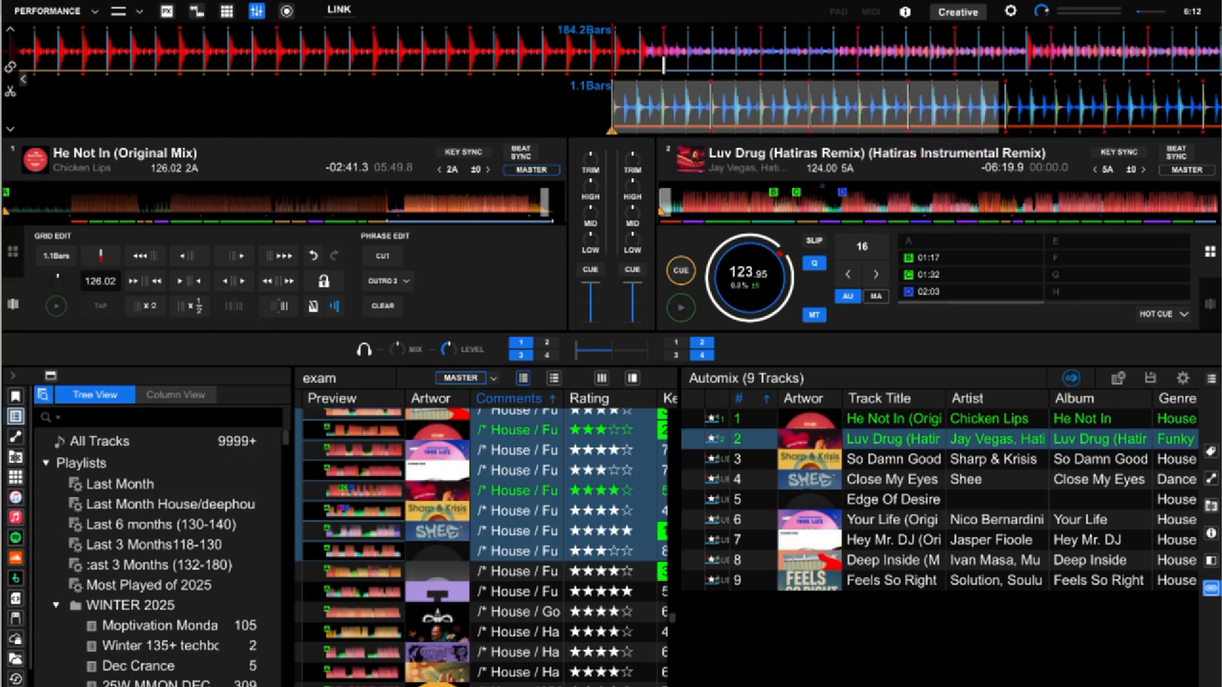
Restart Automix and pause deck 1 at bar 33, about 1:01.8 into He Not In
click(1072, 378)
click(1072, 378)
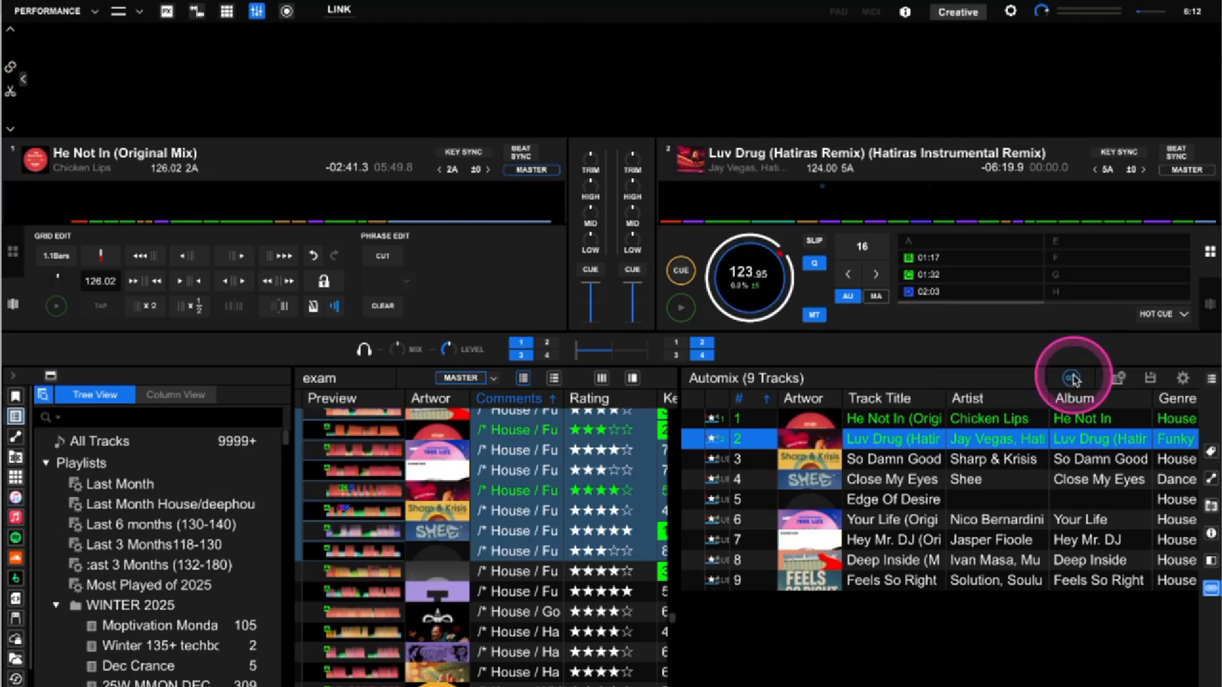
click(56, 306)
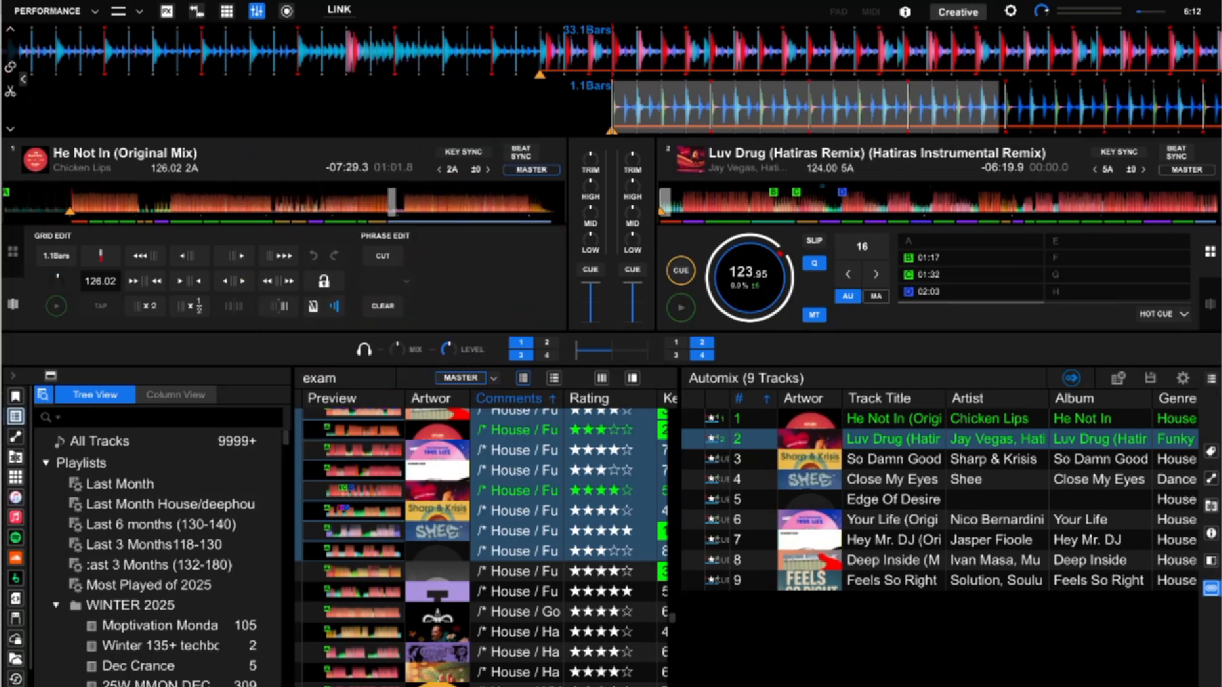
Show deck 2's Phrase Edit and clear all analysed phrases on Luv Drug
click(1211, 306)
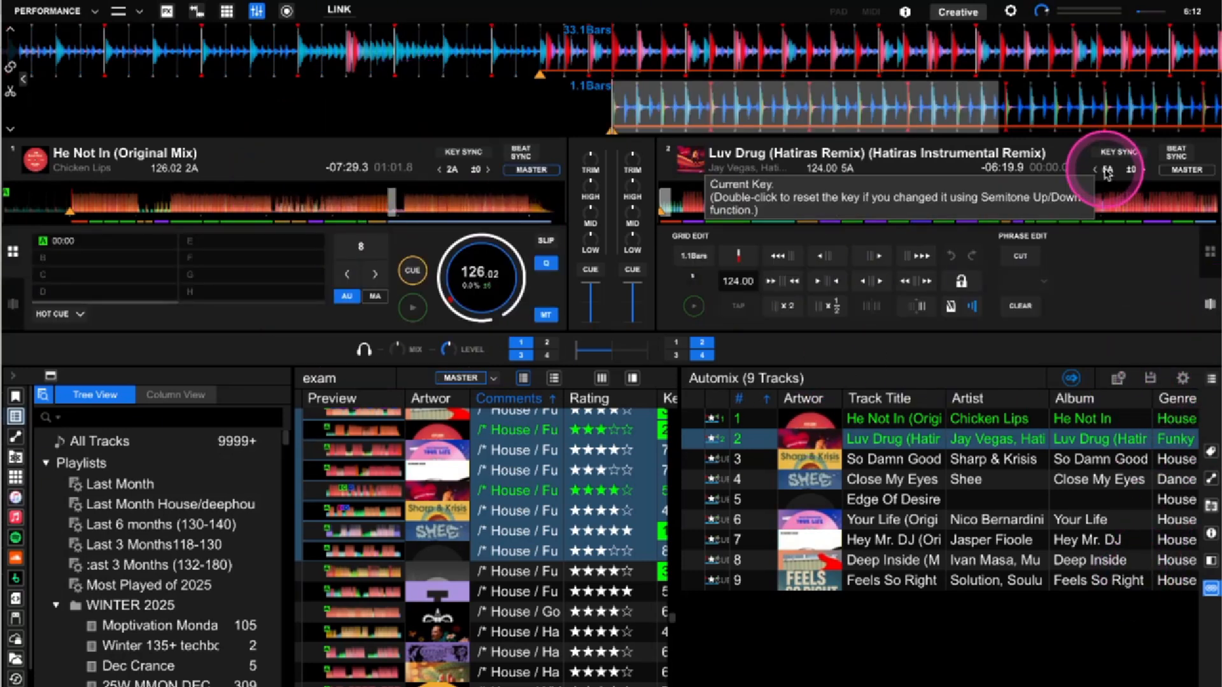
click(1020, 306)
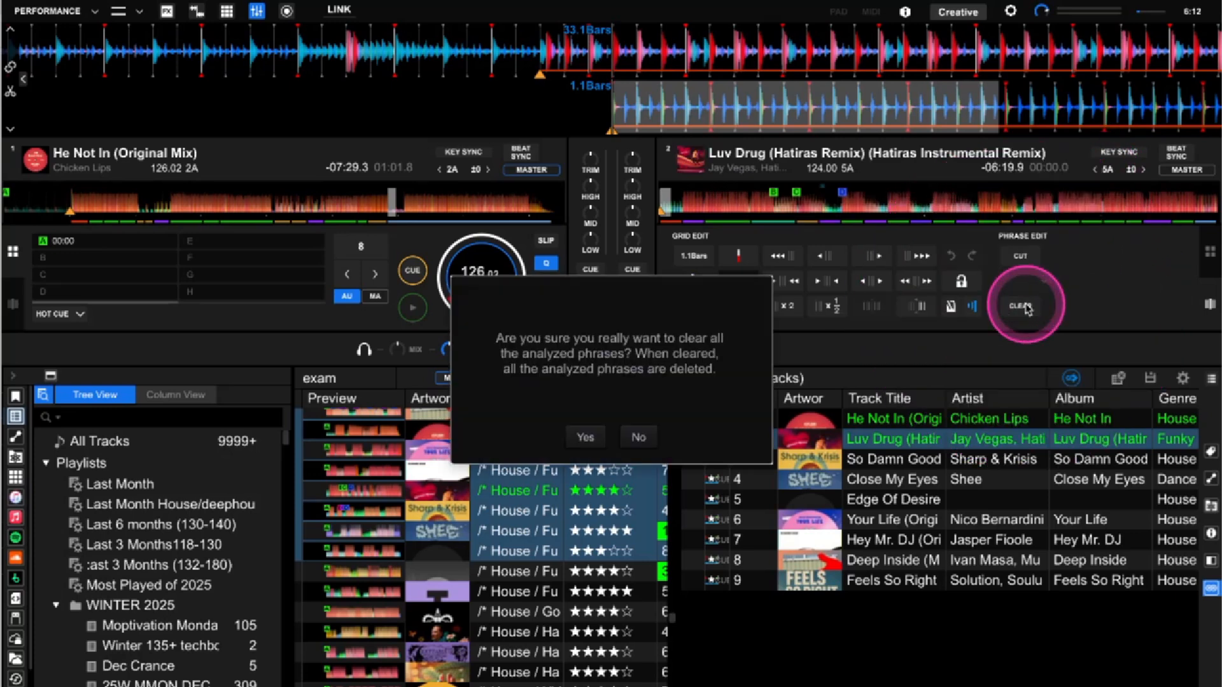
click(584, 438)
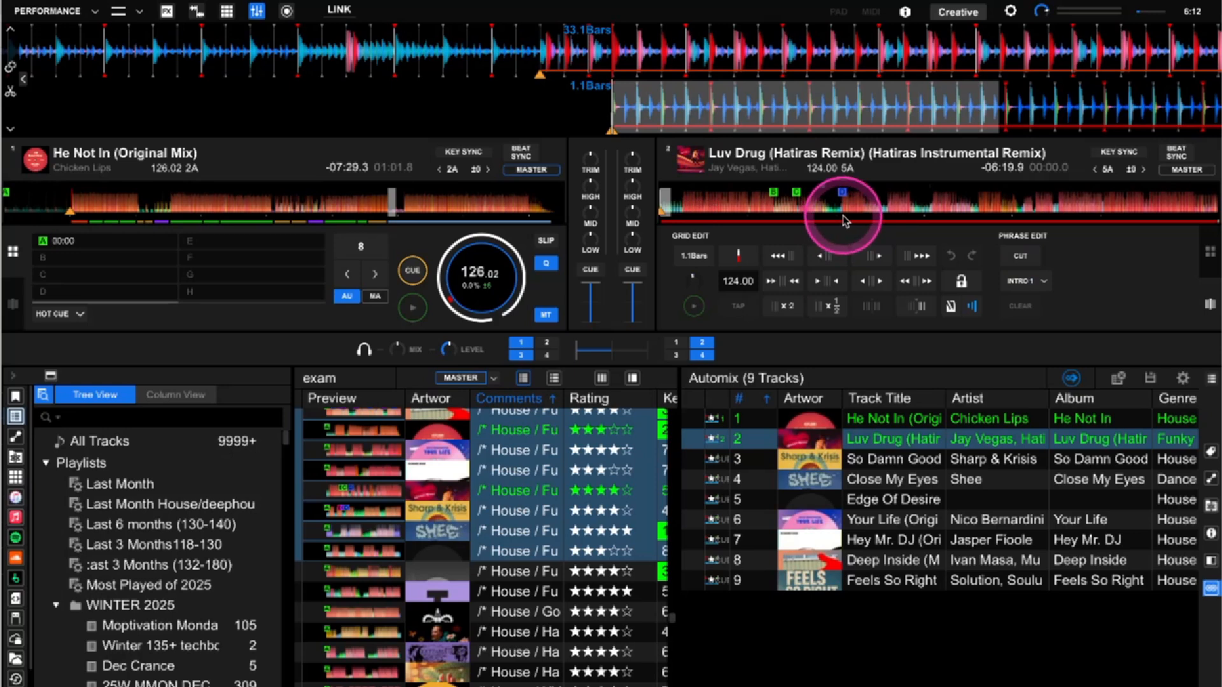
Move Luv Drug's INTRO 1 start to near cue B, around bar 40
click(842, 211)
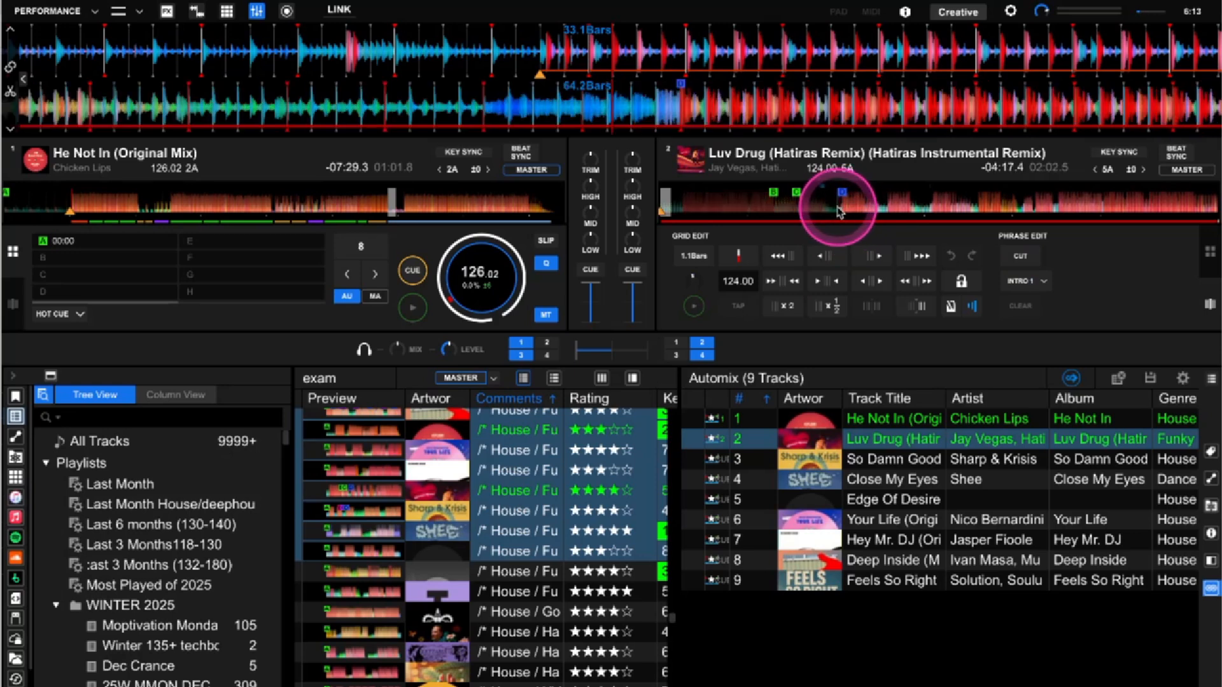
click(774, 214)
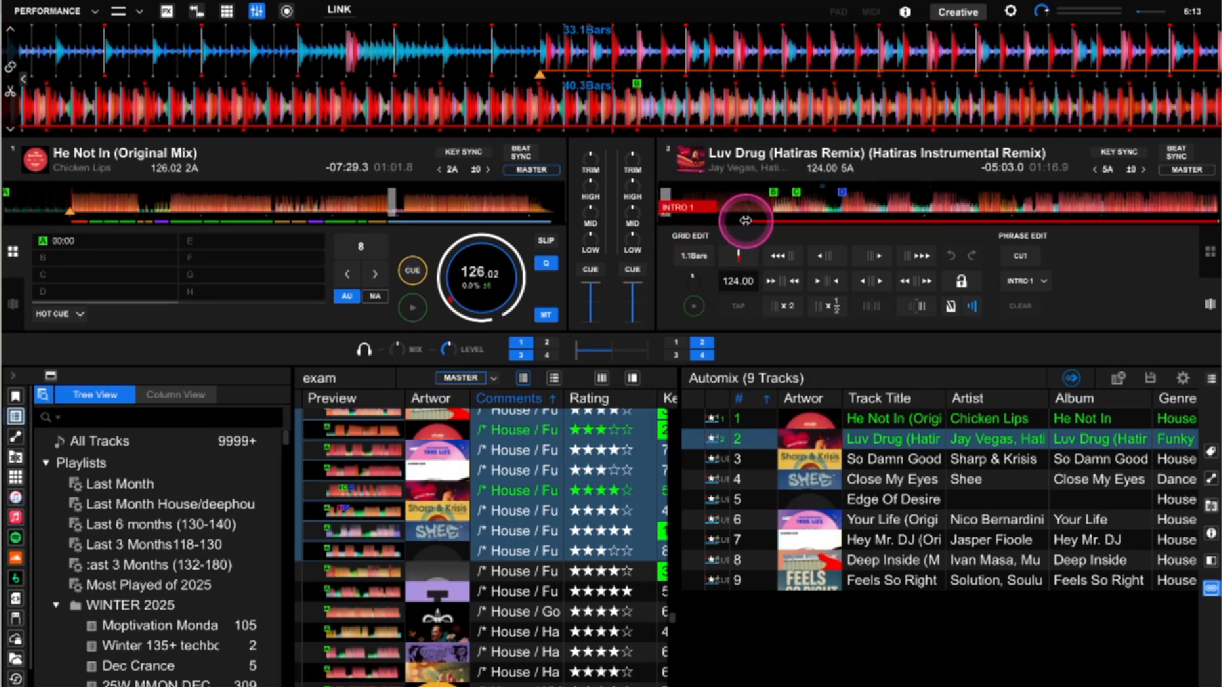
drag(772, 216, 773, 216)
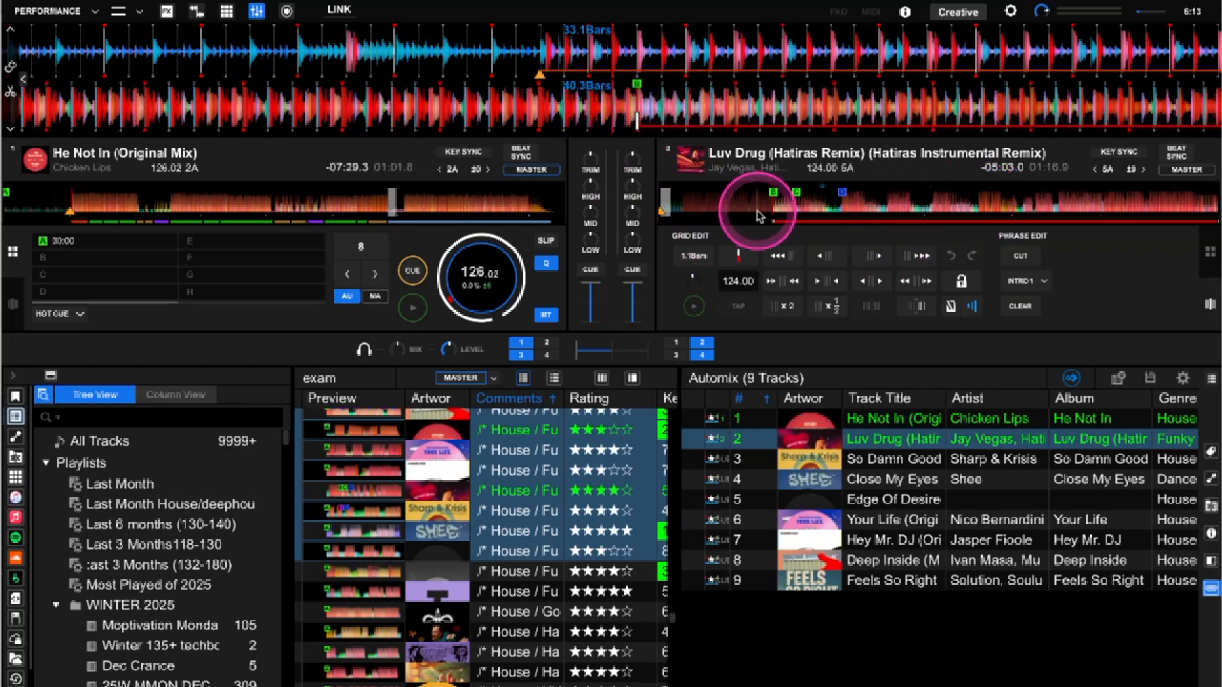
Cut a new phrase near the end of Luv Drug and label it OUTRO 1
click(1068, 218)
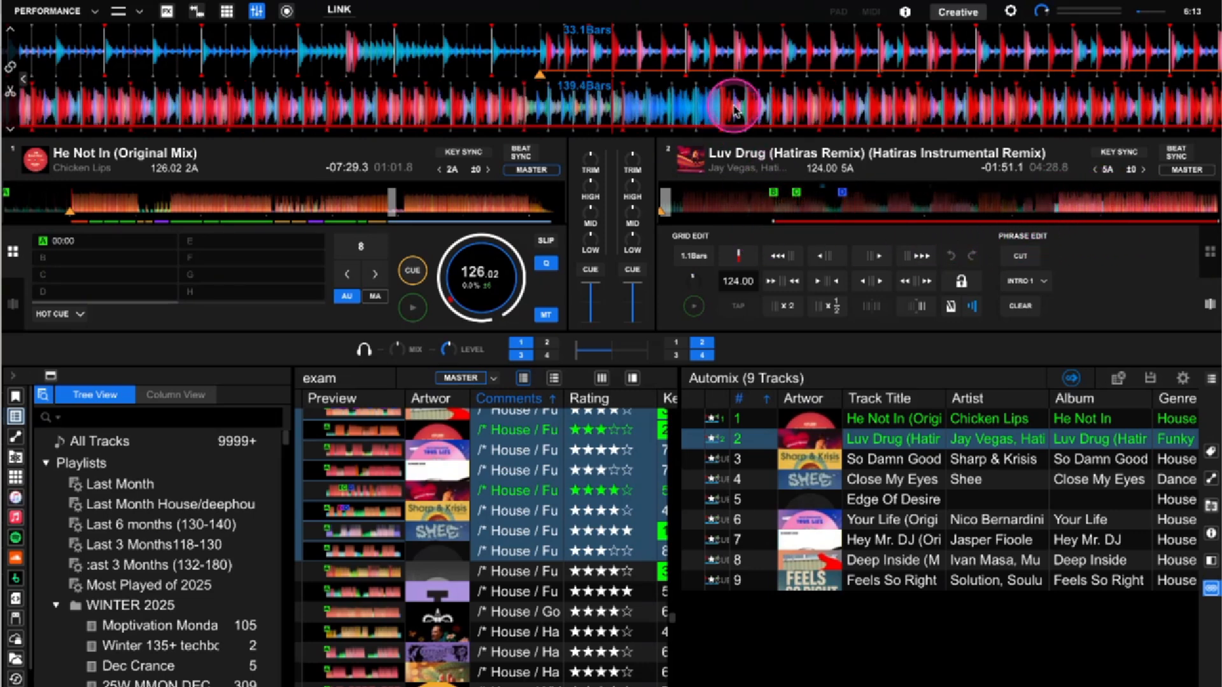
drag(637, 108, 686, 127)
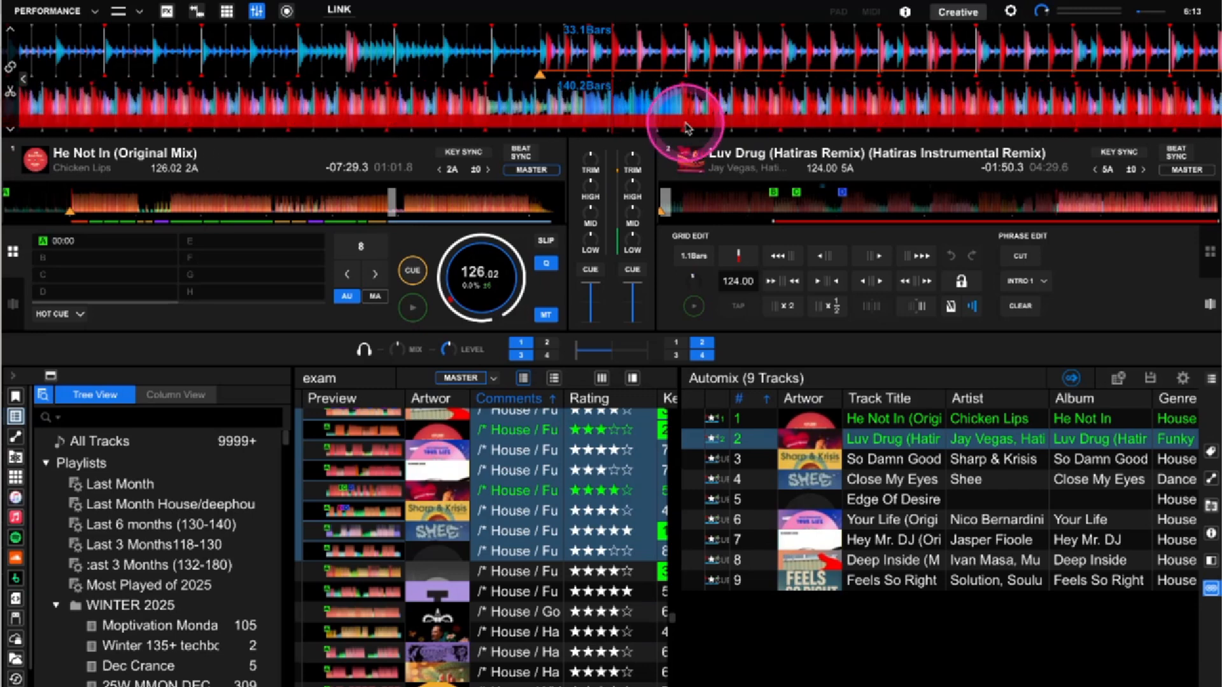
click(1020, 255)
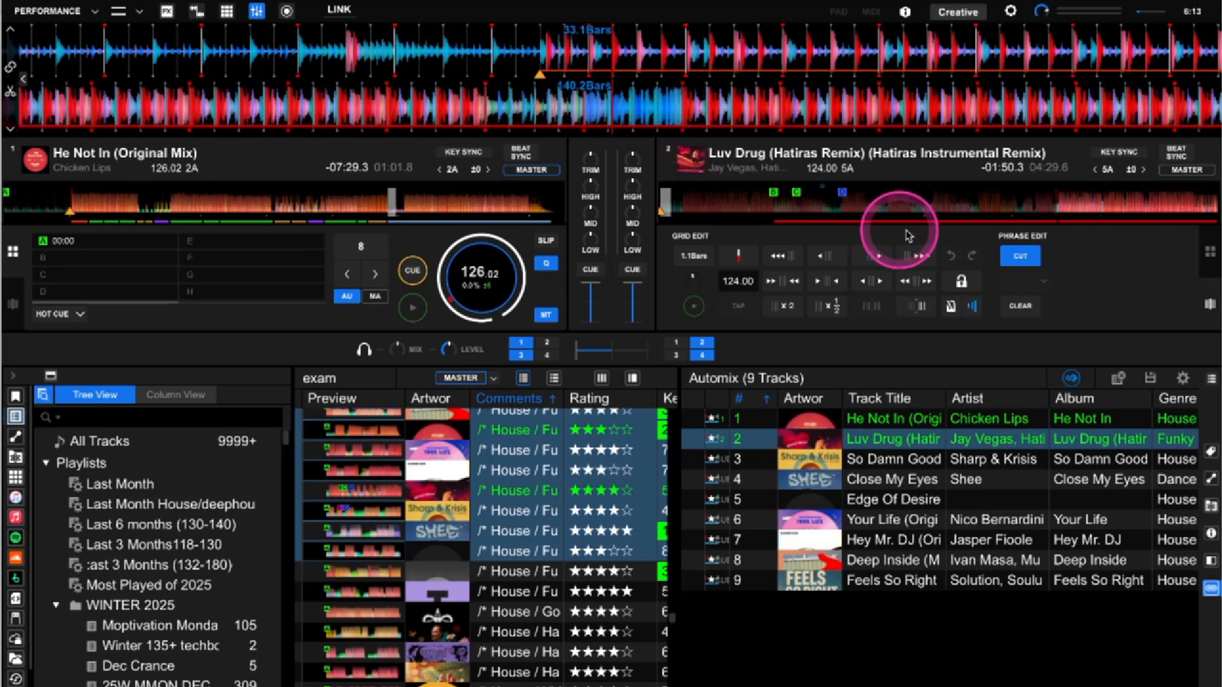
click(1074, 228)
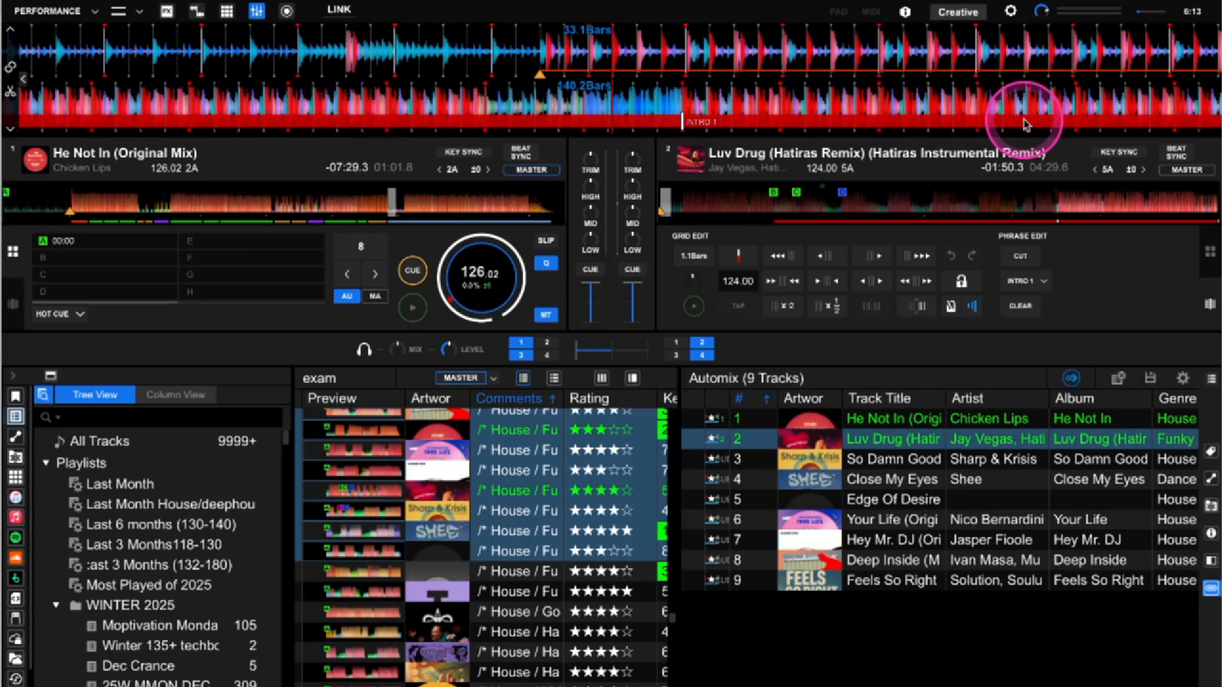
click(1027, 281)
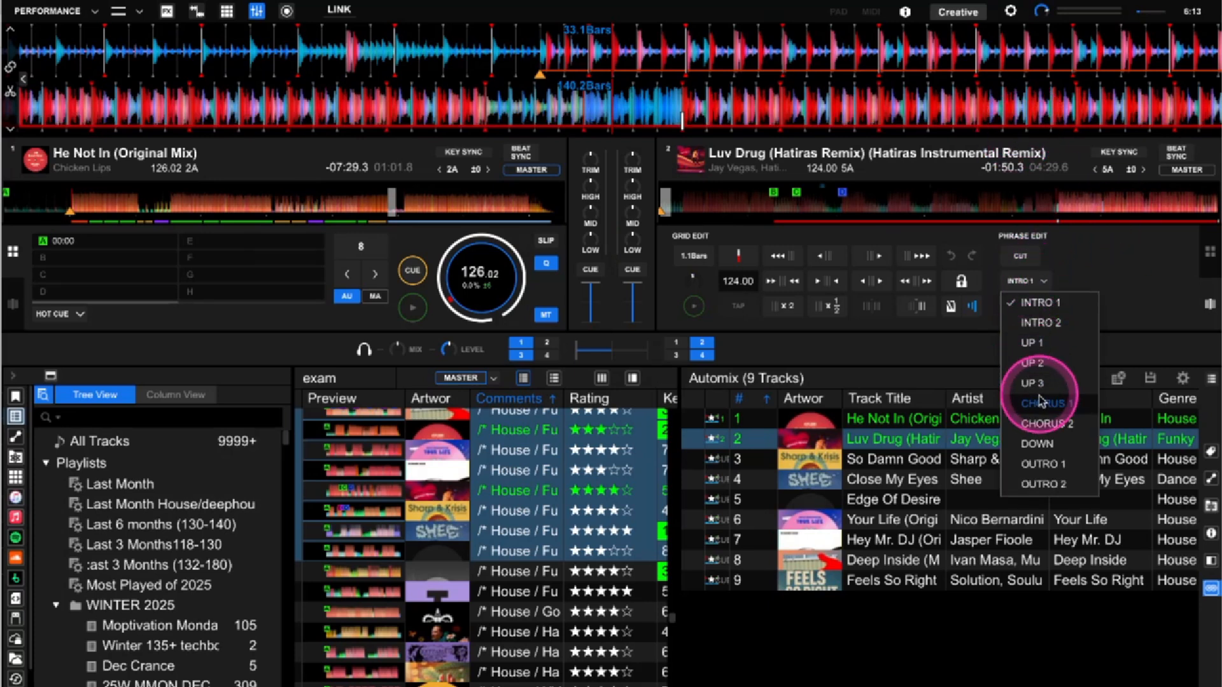
click(1034, 468)
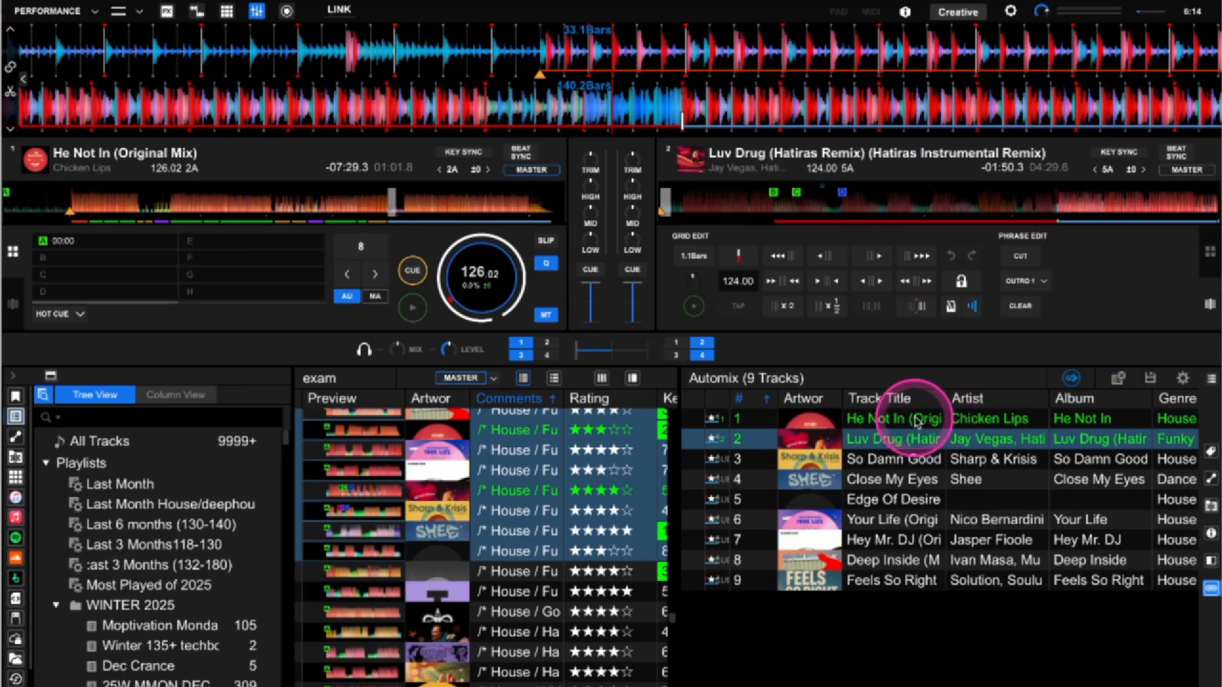
Restart Automix from the playlist, cueing Luv Drug to 1:17.4, and stop deck 1
click(1074, 384)
click(1072, 378)
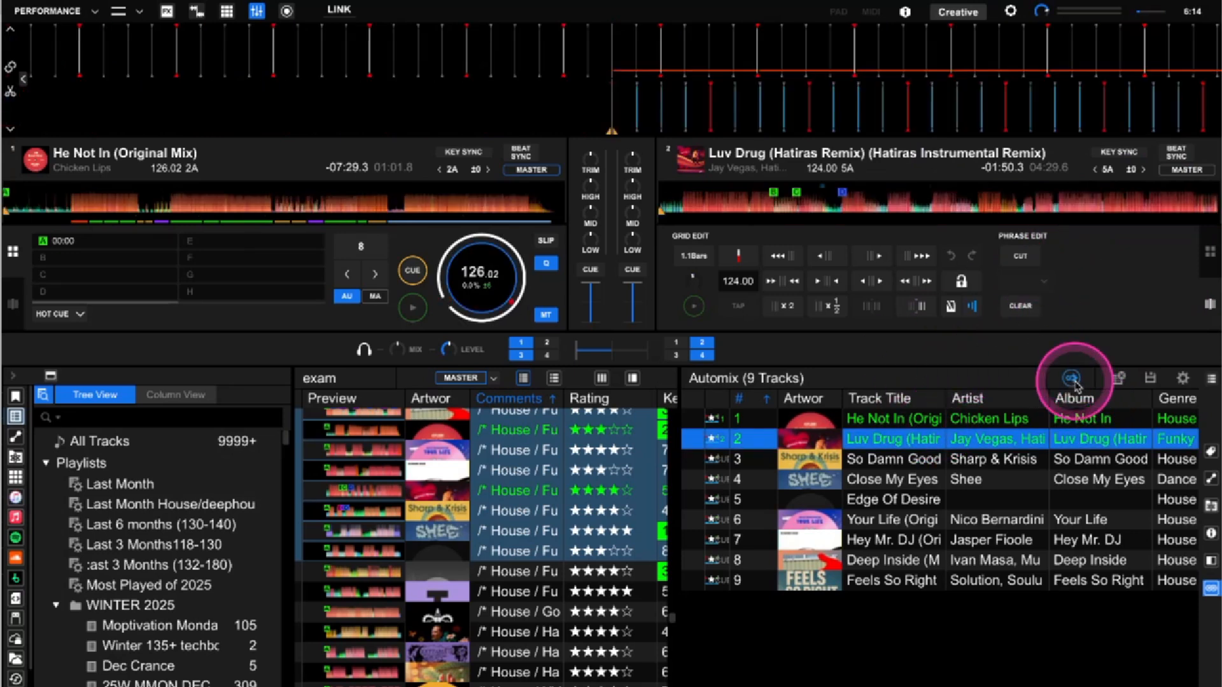
click(413, 310)
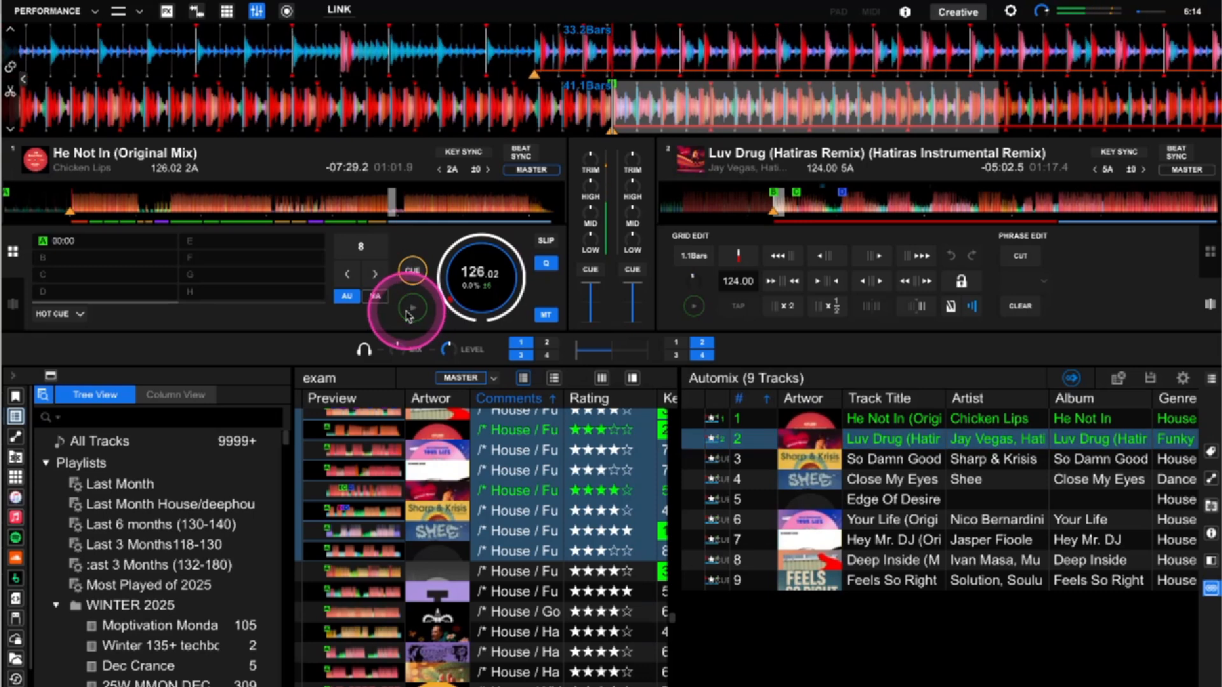